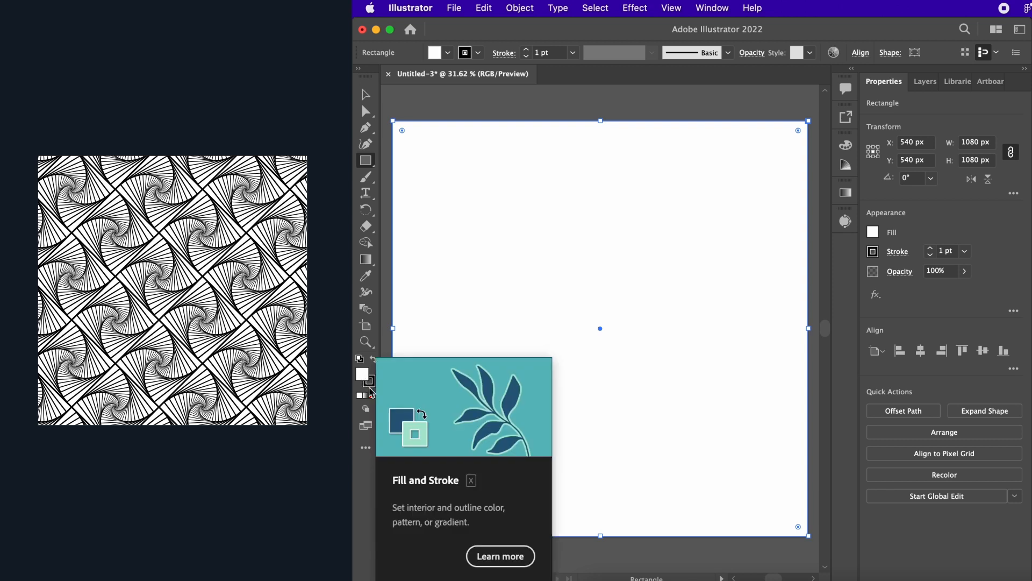
Step: Remove the fill from the 1080 px square and set its stroke weight to 2 pt, leaving it deselected
{"action": "left_click", "coordinate": [372, 397]}
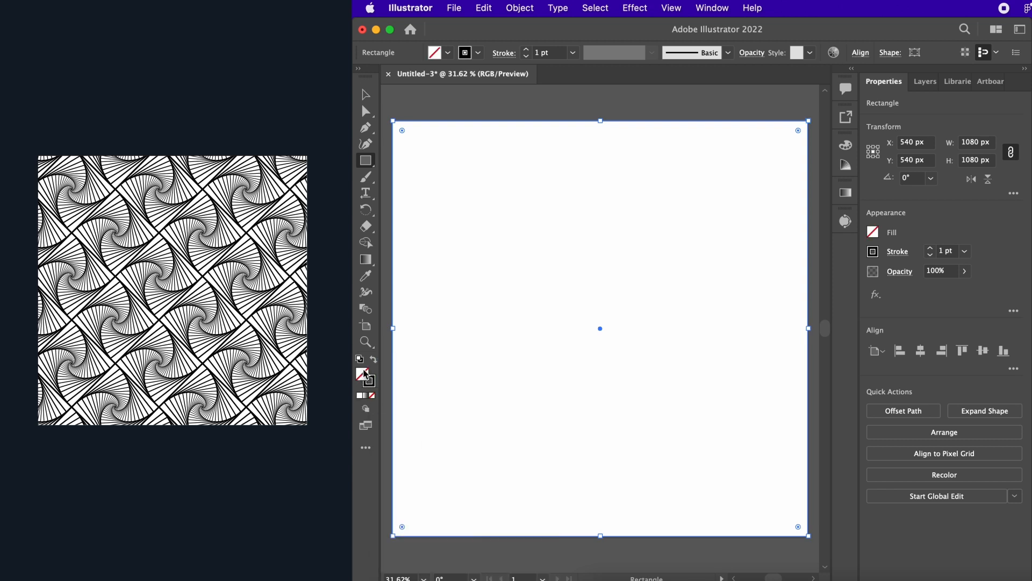
{"action": "left_click", "coordinate": [930, 249]}
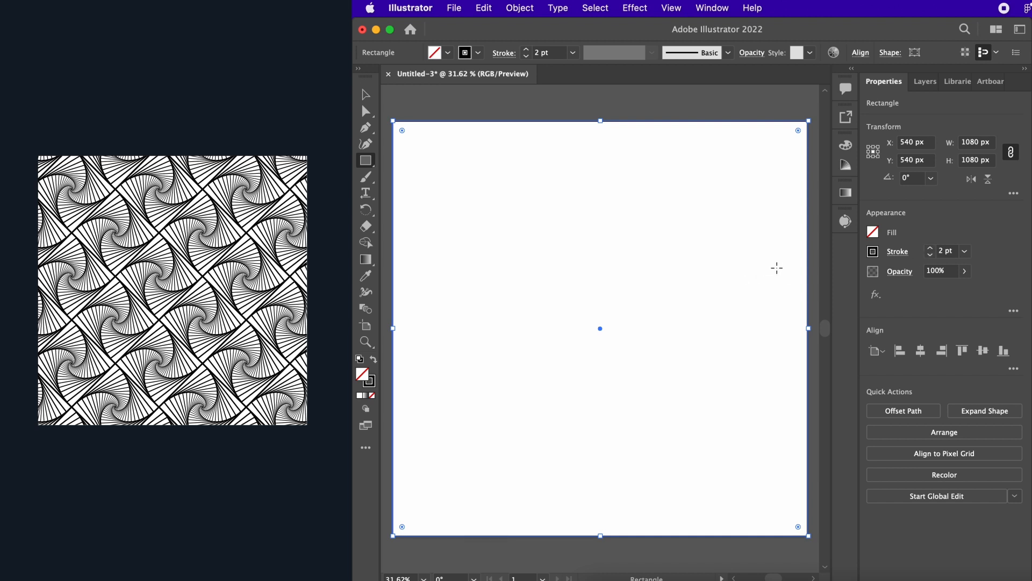
{"action": "left_click", "coordinate": [366, 95]}
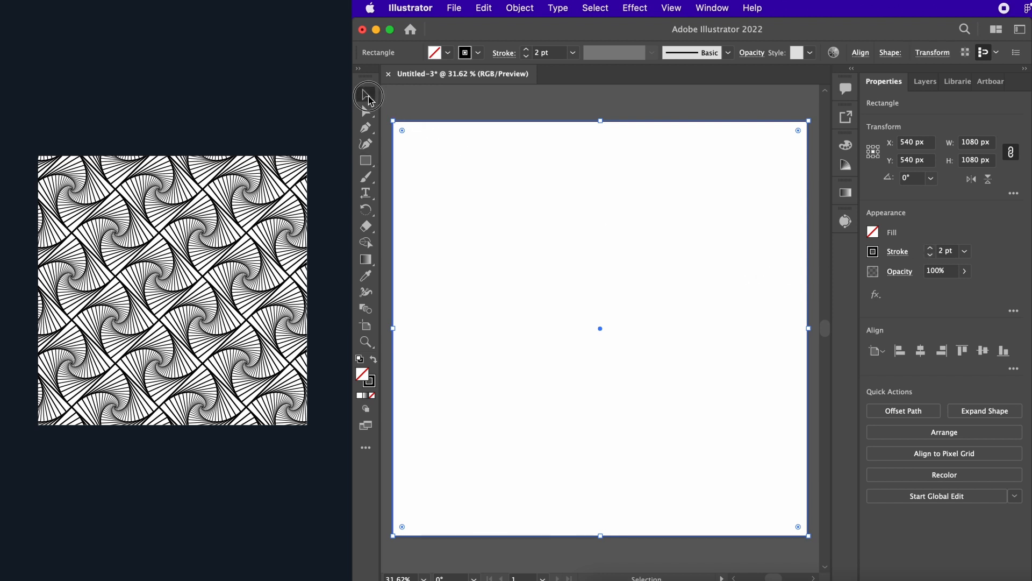
{"action": "left_click", "coordinate": [443, 101]}
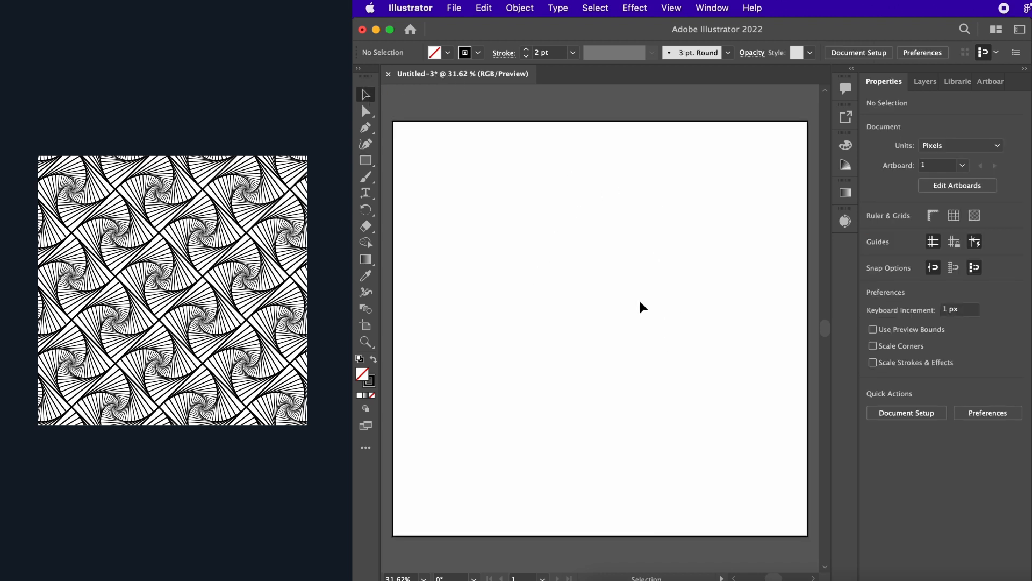
Step: Start Transform Each on the square and set both its horizontal and vertical scale to 90%
{"action": "left_click", "coordinate": [625, 121]}
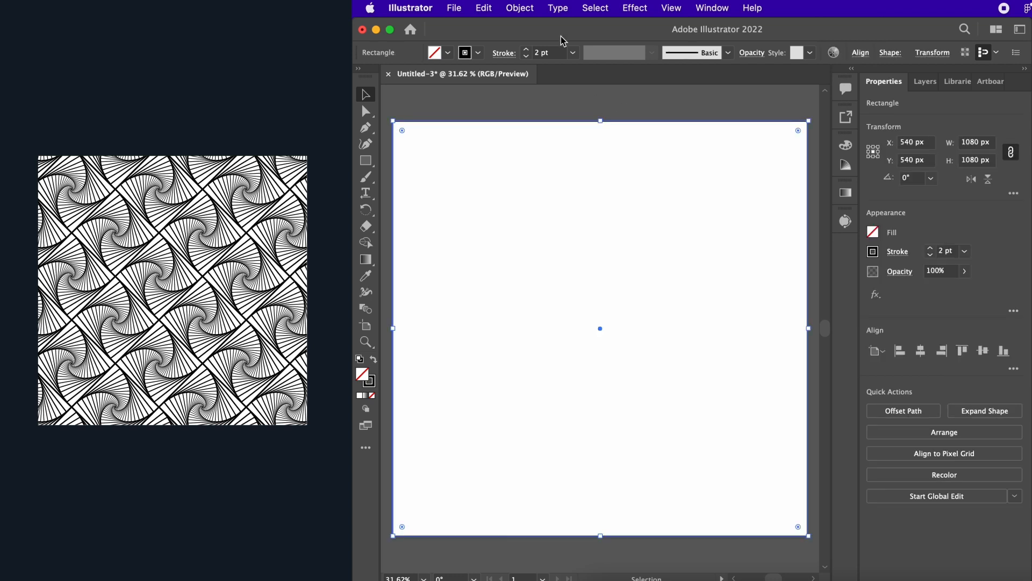
{"action": "left_click", "coordinate": [520, 9]}
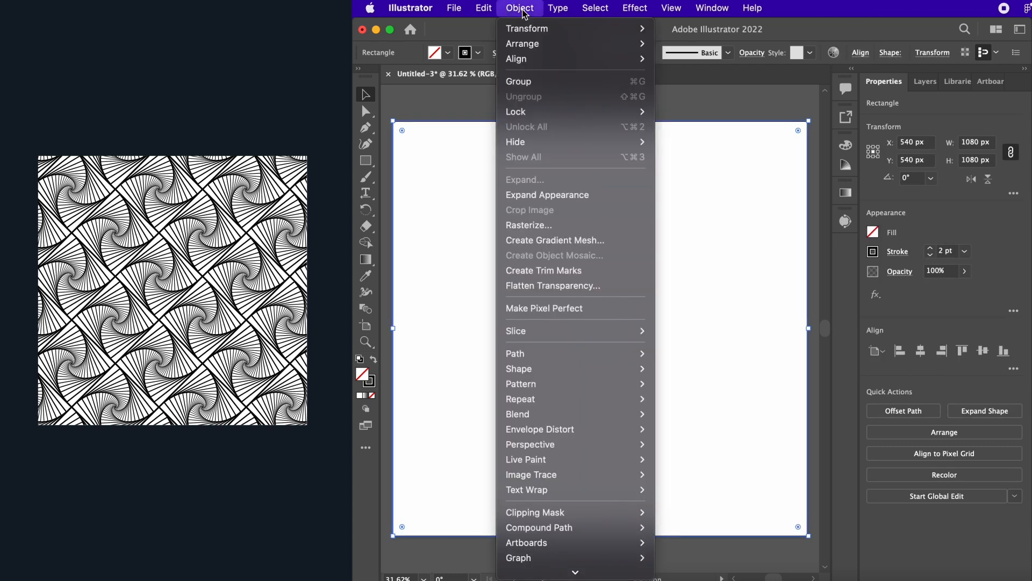
{"action": "mouse_move", "coordinate": [533, 28]}
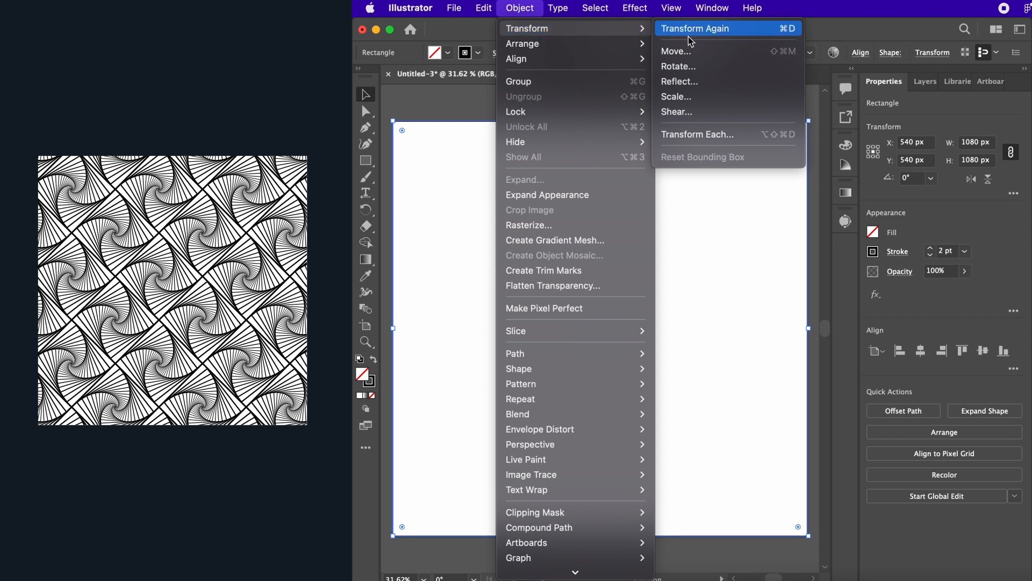
{"action": "left_click", "coordinate": [704, 134]}
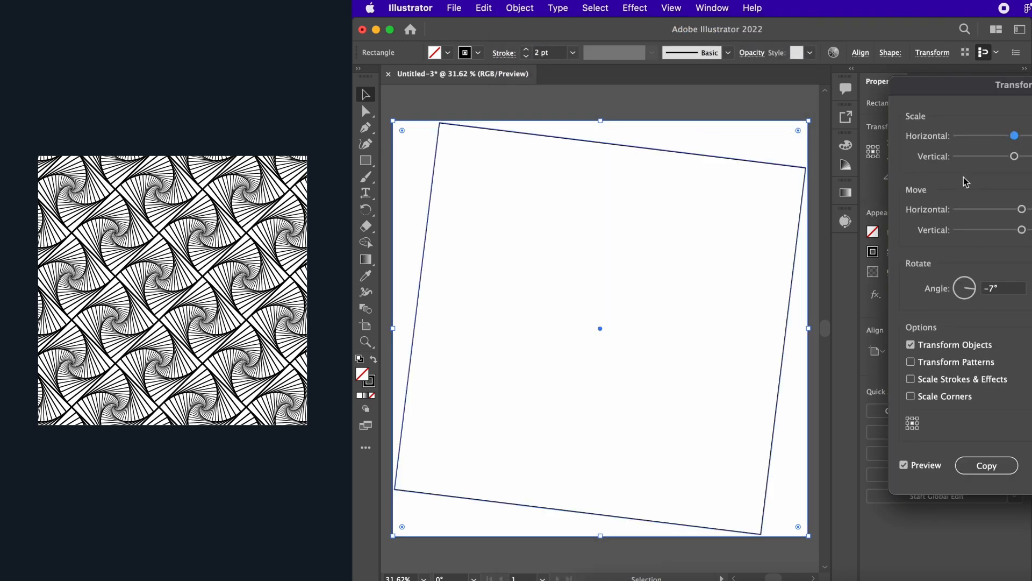
{"action": "left_click_drag", "start_coordinate": [998, 101], "coordinate": [842, 100]}
{"action": "left_click", "coordinate": [963, 144]}
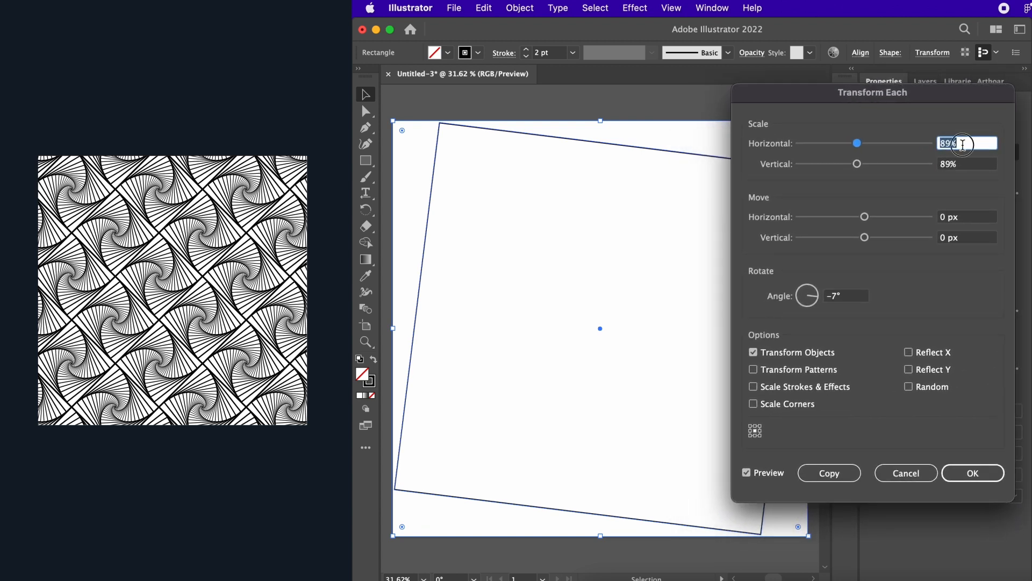
{"action": "key", "text": "Up"}
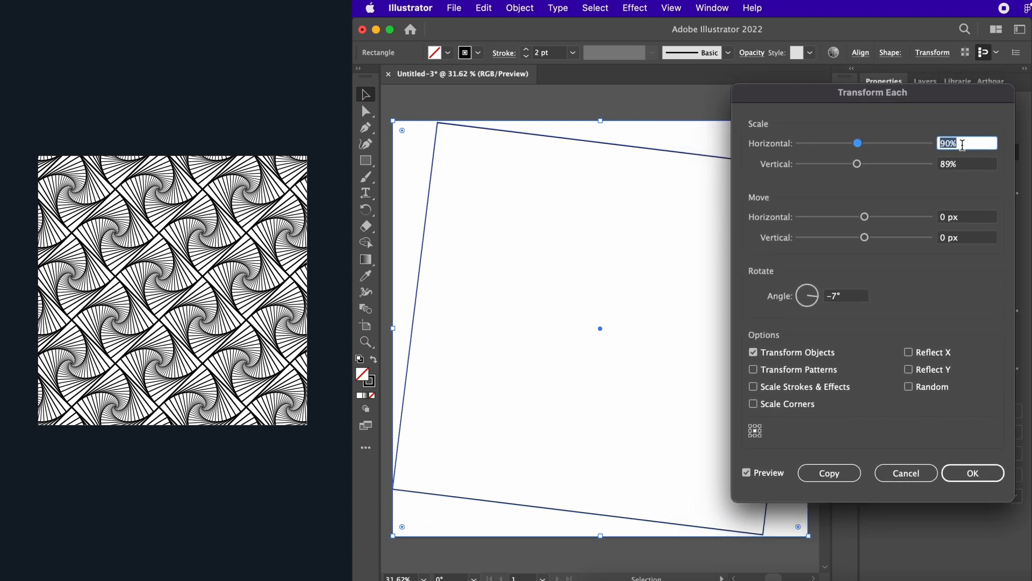
{"action": "left_click", "coordinate": [963, 164]}
{"action": "key", "text": "Up"}
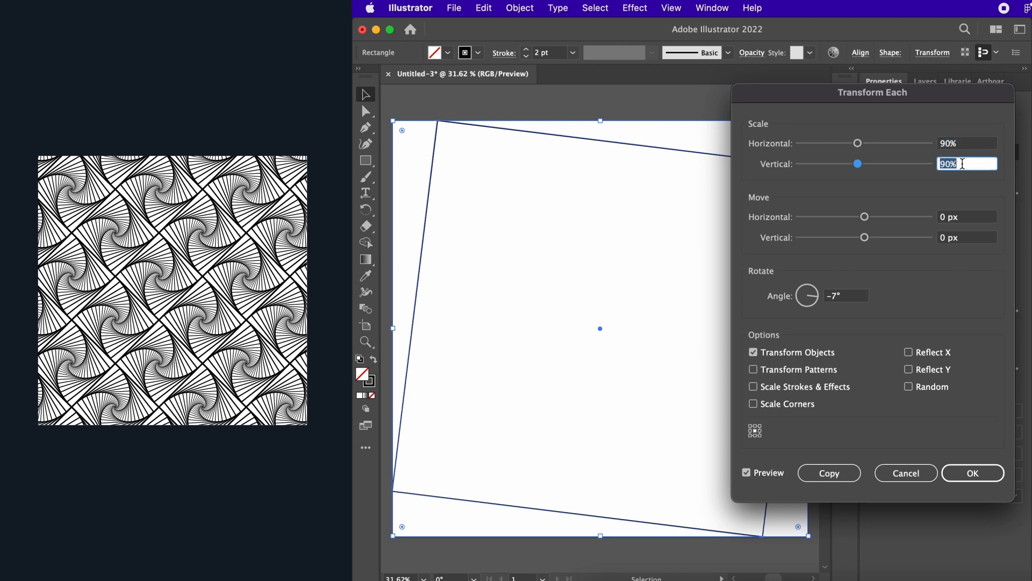
Step: Set the rotation angle of the transformation to -10°
{"action": "left_click", "coordinate": [850, 295]}
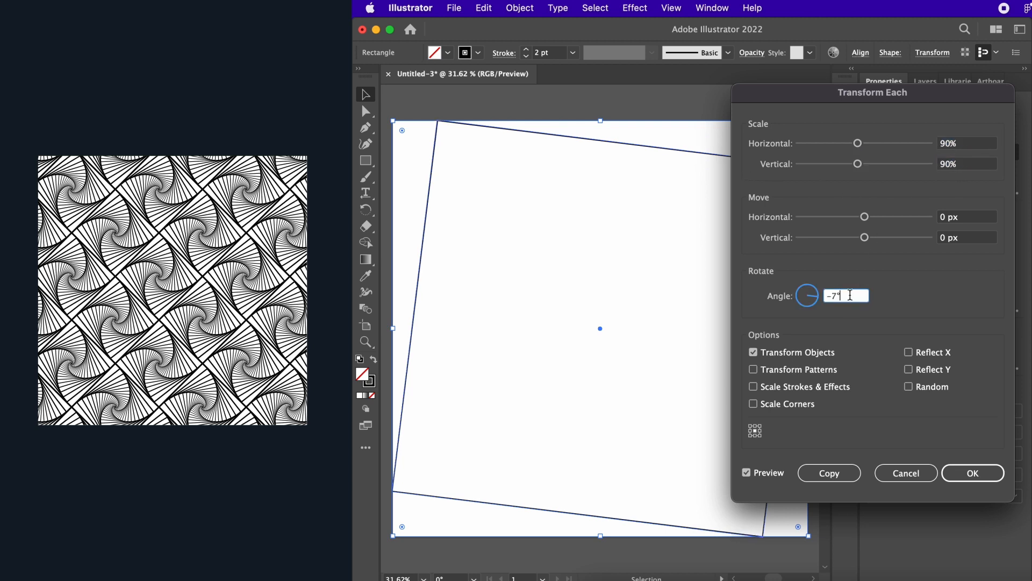
{"action": "key", "text": "Down"}
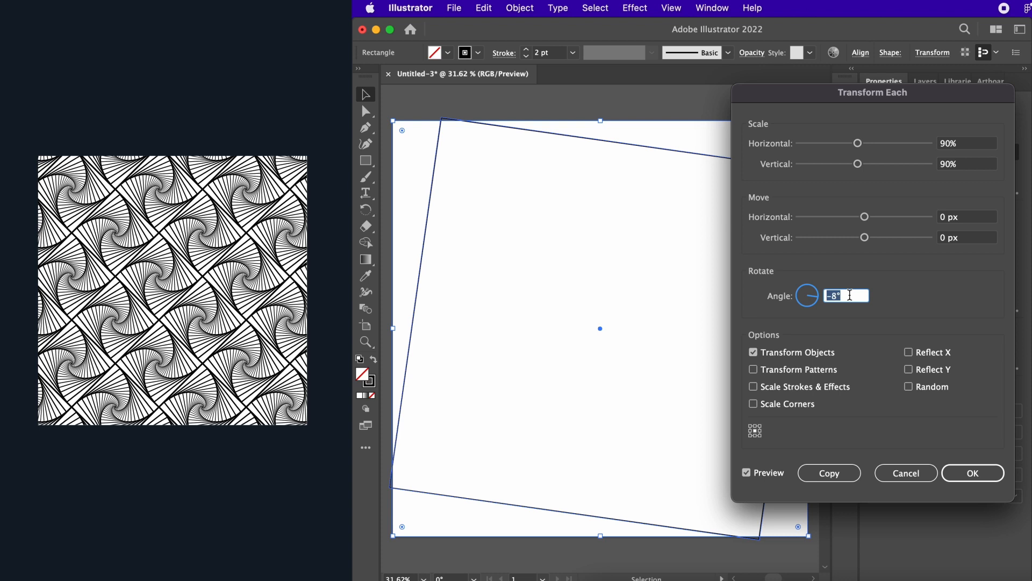
{"action": "key", "text": "Down"}
{"action": "key", "text": "Down"}
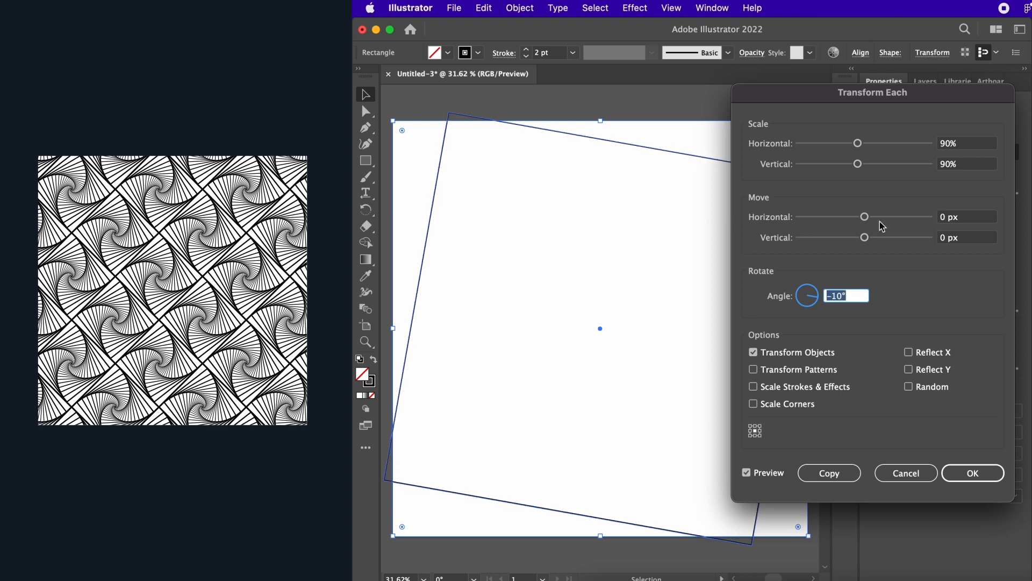
Step: Reduce the horizontal and vertical scale of the transformation to 86%
{"action": "left_click", "coordinate": [963, 145]}
{"action": "key", "text": "Down"}
{"action": "key", "text": "Down"}
{"action": "key", "text": "Down"}
{"action": "key", "text": "Down"}
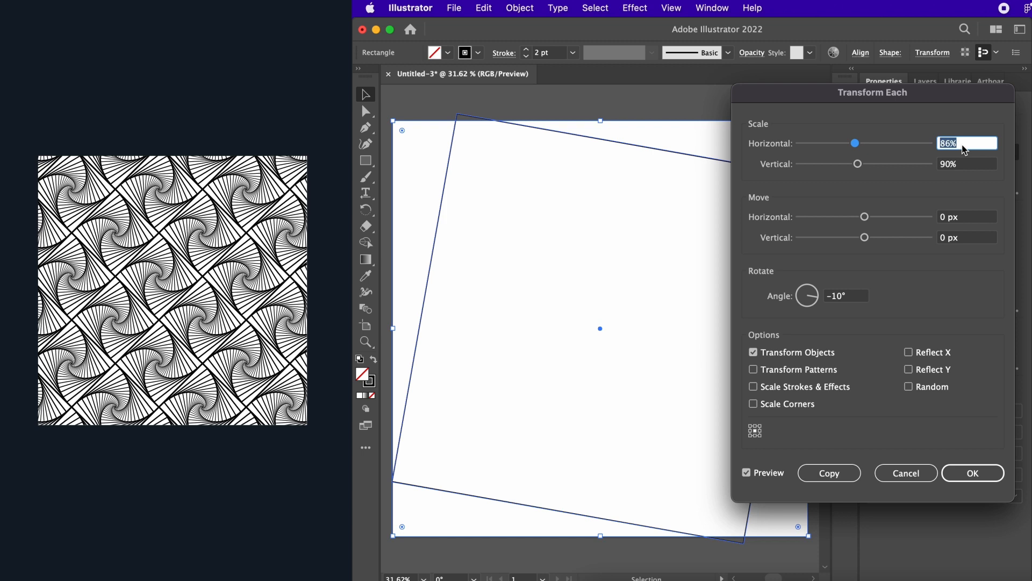
{"action": "left_click", "coordinate": [963, 164]}
{"action": "key", "text": "Down"}
{"action": "key", "text": "Down"}
{"action": "key", "text": "Down"}
{"action": "key", "text": "Down"}
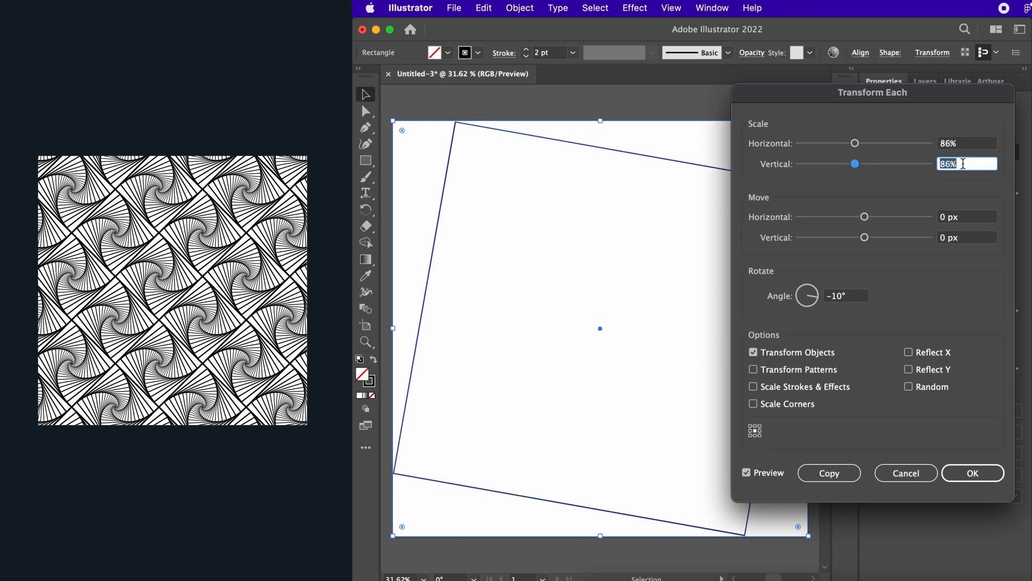
Step: Set the vertical and horizontal scale to 87%, create the transformed square as a copy, and deselect it
{"action": "key", "text": "Up"}
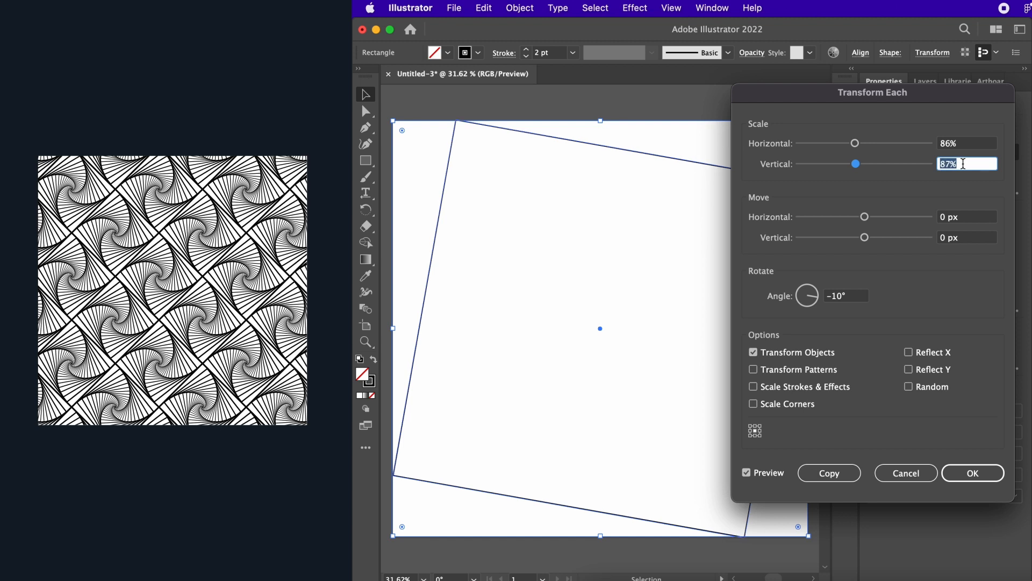
{"action": "left_click", "coordinate": [963, 143]}
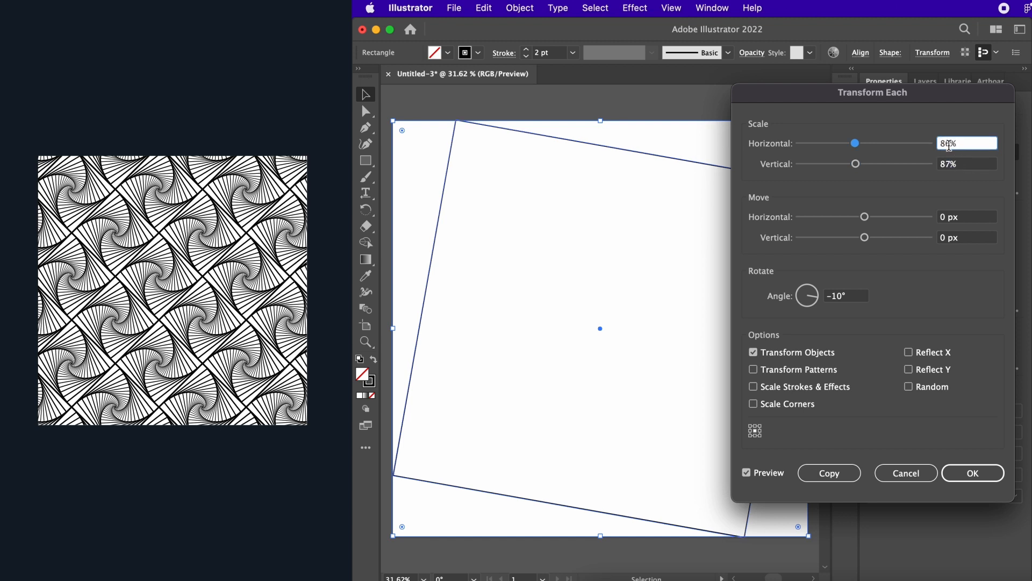
{"action": "key", "text": "Up"}
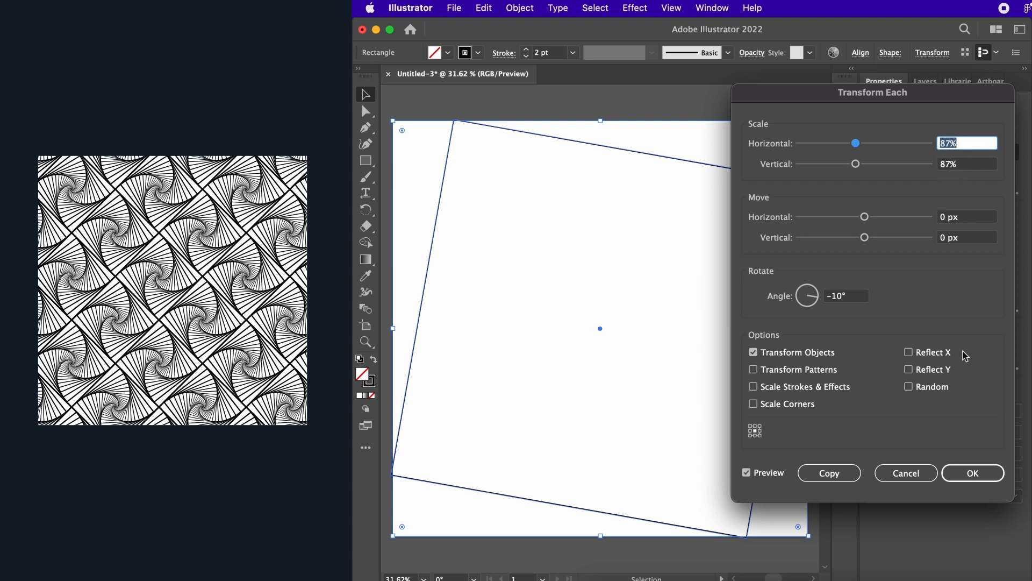
{"action": "left_click", "coordinate": [823, 475]}
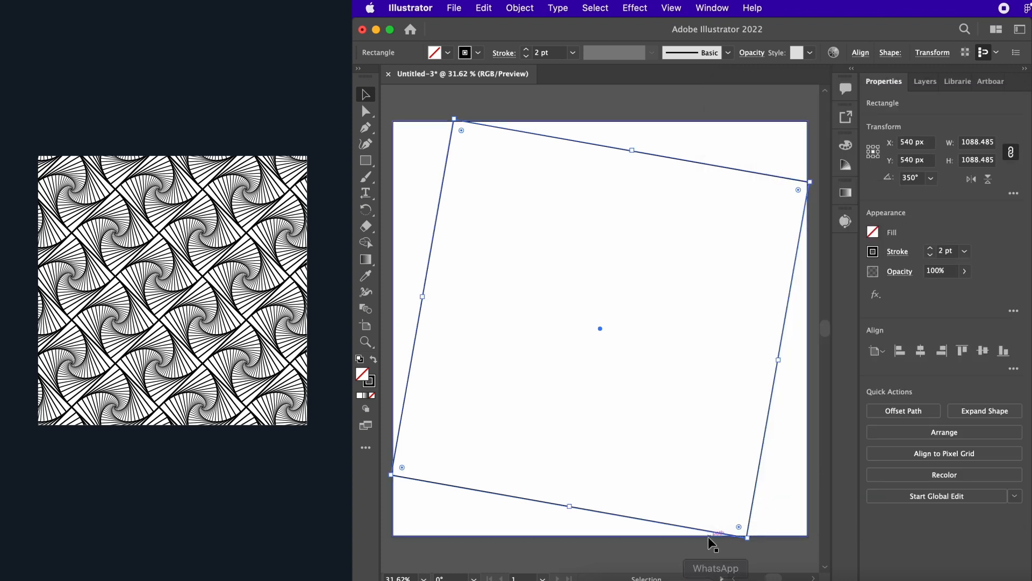
{"action": "left_click", "coordinate": [672, 554]}
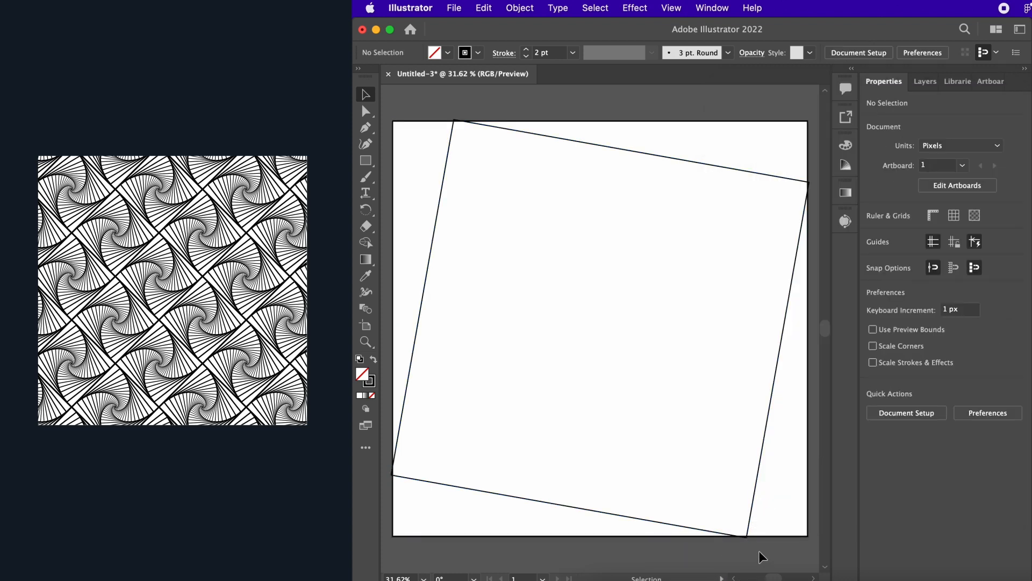
Step: Select the rotated inner square and apply Transform Again once to add a smaller, further rotated copy
{"action": "scroll", "coordinate": [811, 215], "scroll_direction": "up", "scroll_amount": 2}
{"action": "scroll", "coordinate": [813, 215], "scroll_direction": "down", "scroll_amount": 3}
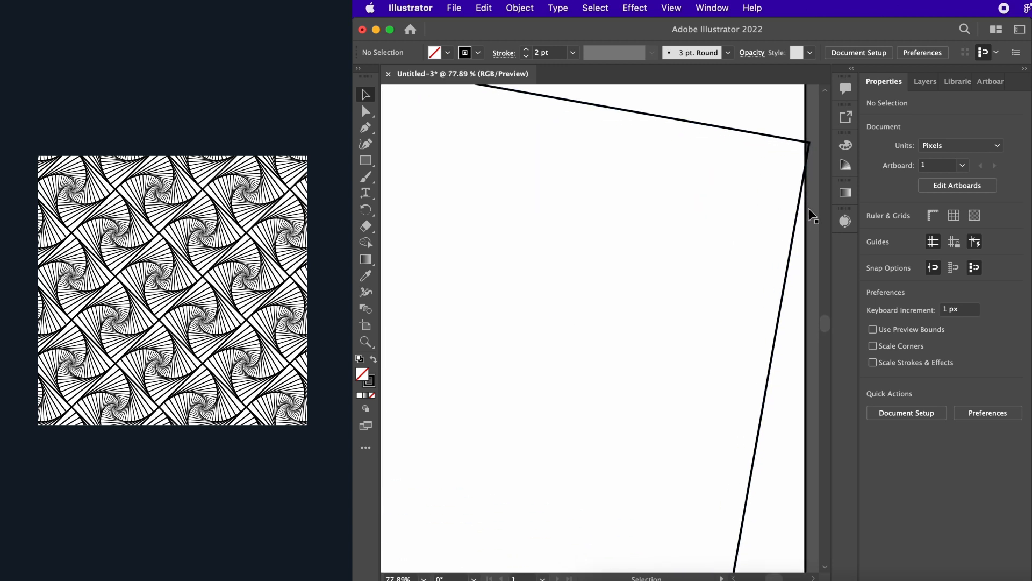
{"action": "scroll", "coordinate": [812, 215], "scroll_direction": "up", "scroll_amount": 1}
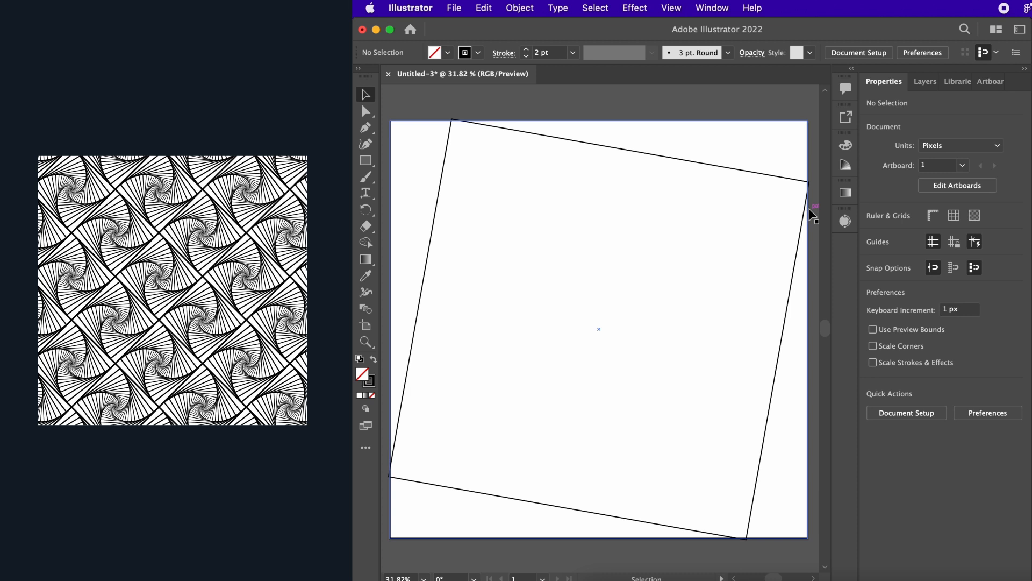
{"action": "scroll", "coordinate": [812, 215], "scroll_direction": "up", "scroll_amount": 1}
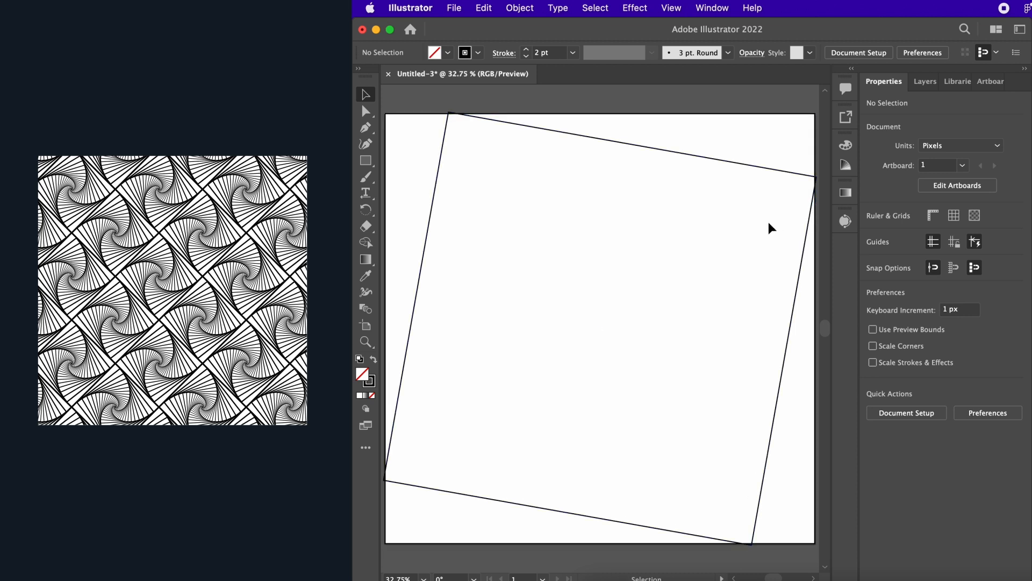
{"action": "left_click", "coordinate": [519, 8]}
{"action": "left_click", "coordinate": [580, 147]}
{"action": "left_click", "coordinate": [610, 140]}
{"action": "left_click", "coordinate": [520, 8]}
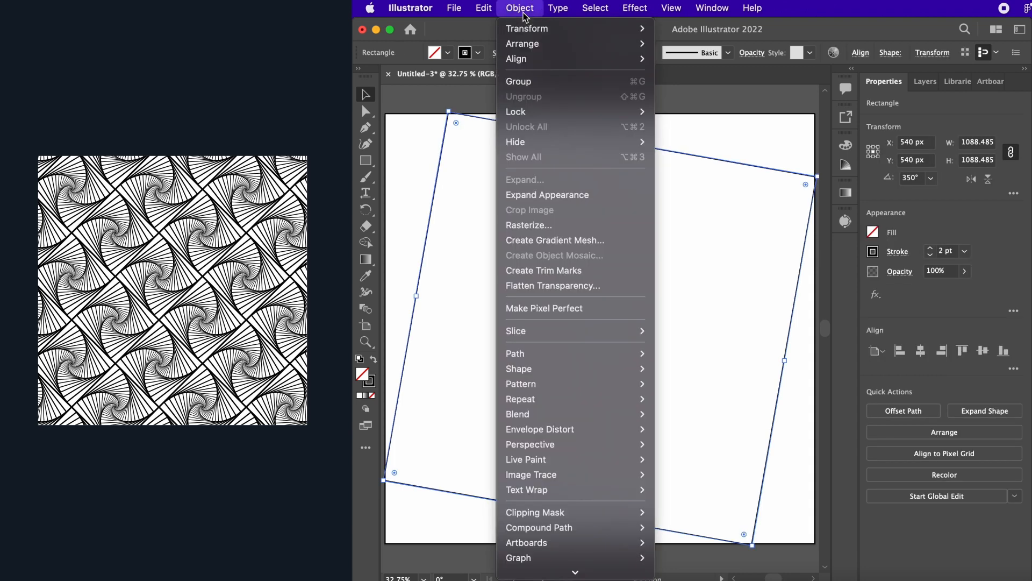
{"action": "mouse_move", "coordinate": [542, 30]}
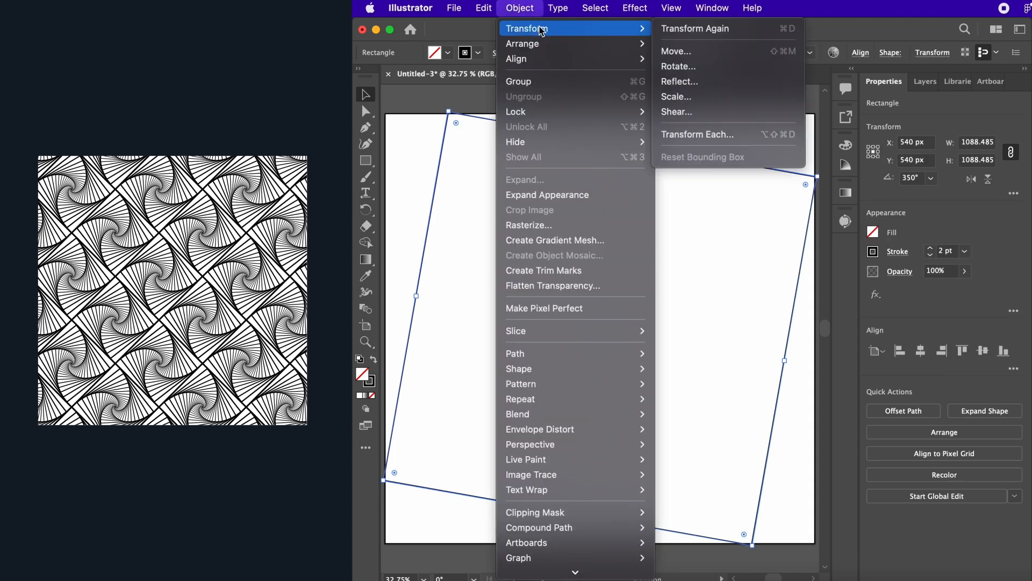
{"action": "left_click", "coordinate": [687, 30]}
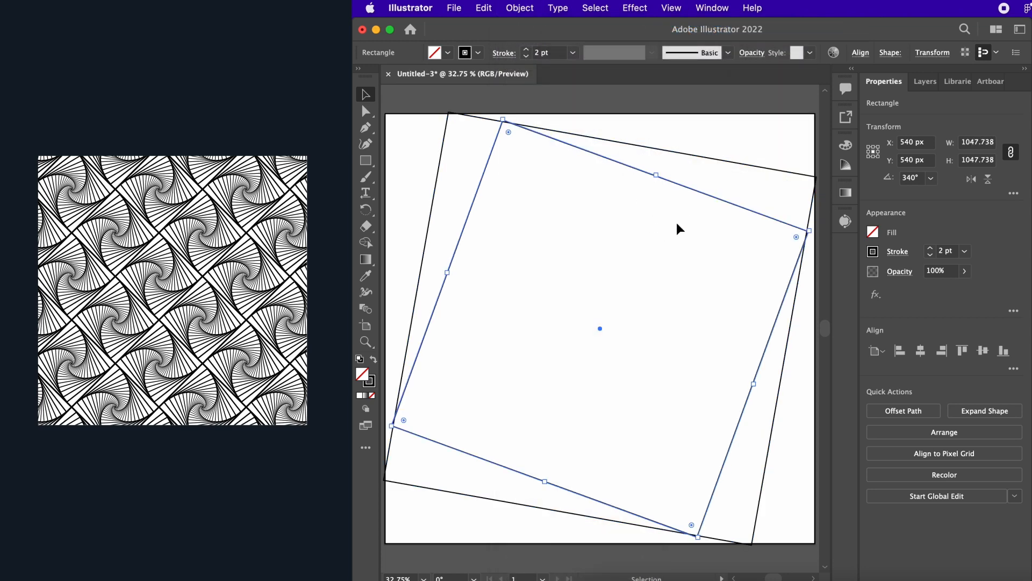
Step: Keep repeating Transform Again until the copies spiral into the centre and the last square is about 1 px wide, and deselect
{"action": "left_click", "coordinate": [519, 8]}
{"action": "mouse_move", "coordinate": [543, 28]}
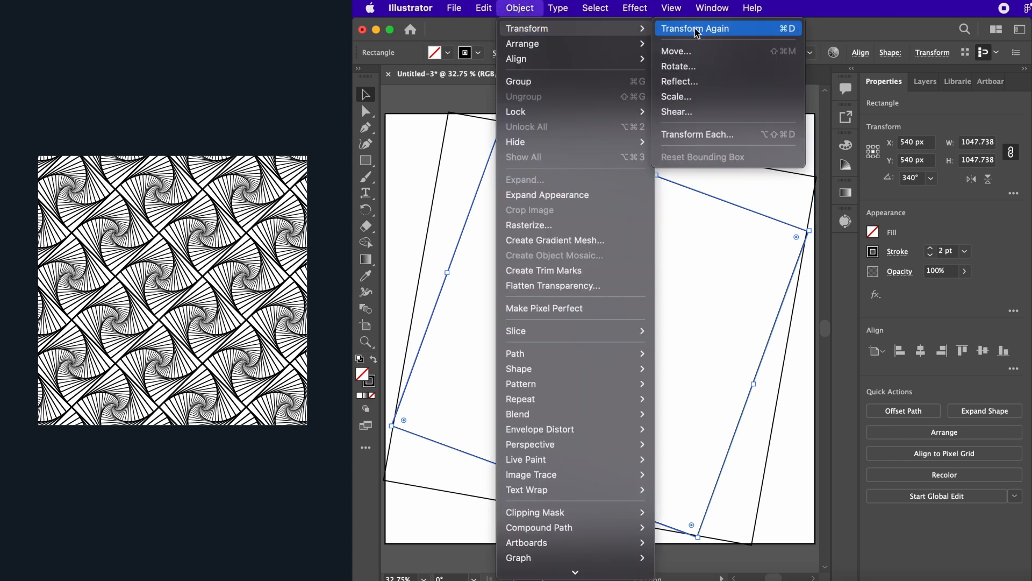
{"action": "left_click", "coordinate": [792, 32]}
{"action": "key", "text": "a"}
{"action": "key", "text": "super+d"}
{"action": "key", "text": "super+d"}
{"action": "key", "text": "super+d"}
{"action": "key", "text": "super+d"}
{"action": "key", "text": "super+d"}
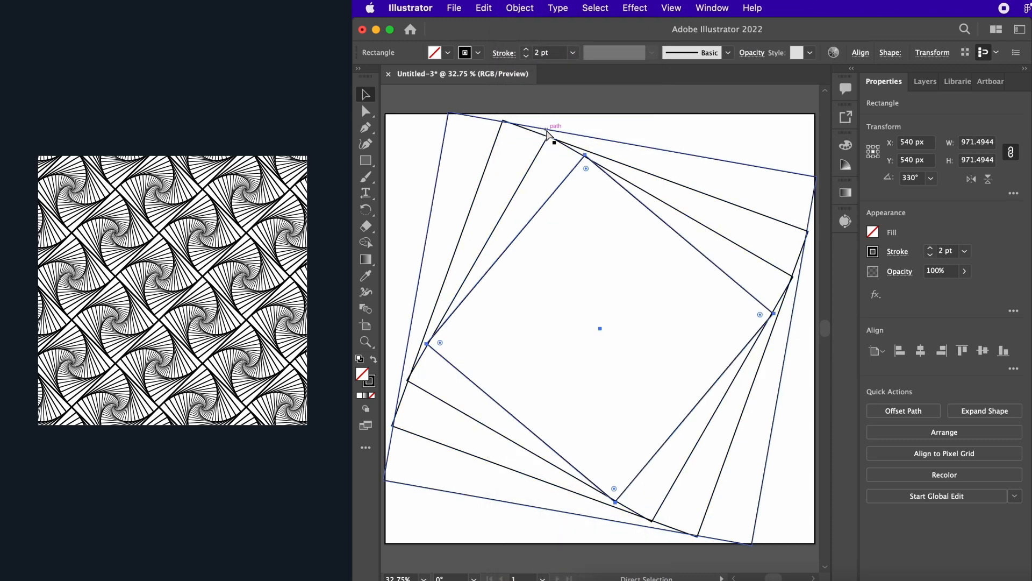
{"action": "key", "text": "super+d"}
{"action": "key", "text": "super+d"}
{"action": "key", "text": "super+d"}
{"action": "key", "text": "super+d"}
{"action": "key", "text": "super+d"}
{"action": "key", "text": "super+d"}
{"action": "key", "text": "super+d"}
{"action": "key", "text": "super+d"}
{"action": "key", "text": "super+d"}
{"action": "key", "text": "super+d"}
{"action": "key", "text": "super+d"}
{"action": "key", "text": "super+d"}
{"action": "key", "text": "super+d"}
{"action": "key", "text": "super+d"}
{"action": "key", "text": "super+d"}
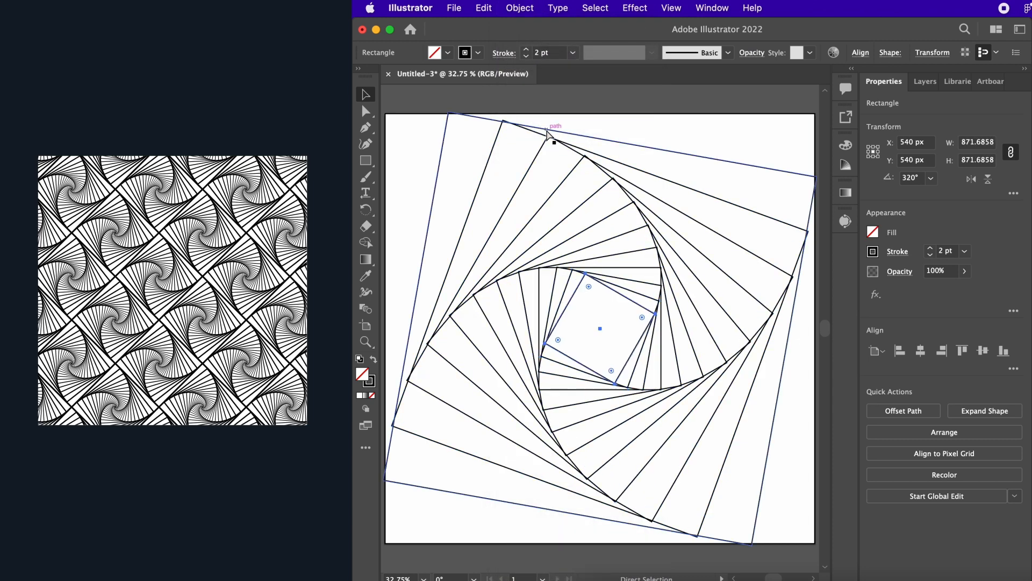
{"action": "key", "text": "super+d"}
{"action": "key", "text": "super+d"}
{"action": "key", "text": "super+d"}
{"action": "key", "text": "super+d"}
{"action": "key", "text": "super+d"}
{"action": "key", "text": "super+d"}
{"action": "key", "text": "super+d"}
{"action": "key", "text": "super+d"}
{"action": "key", "text": "super+d"}
{"action": "key", "text": "super+d"}
{"action": "key", "text": "super+d"}
{"action": "key", "text": "super+d"}
{"action": "key", "text": "super+d"}
{"action": "key", "text": "super+d"}
{"action": "key", "text": "super+d"}
{"action": "key", "text": "super+d"}
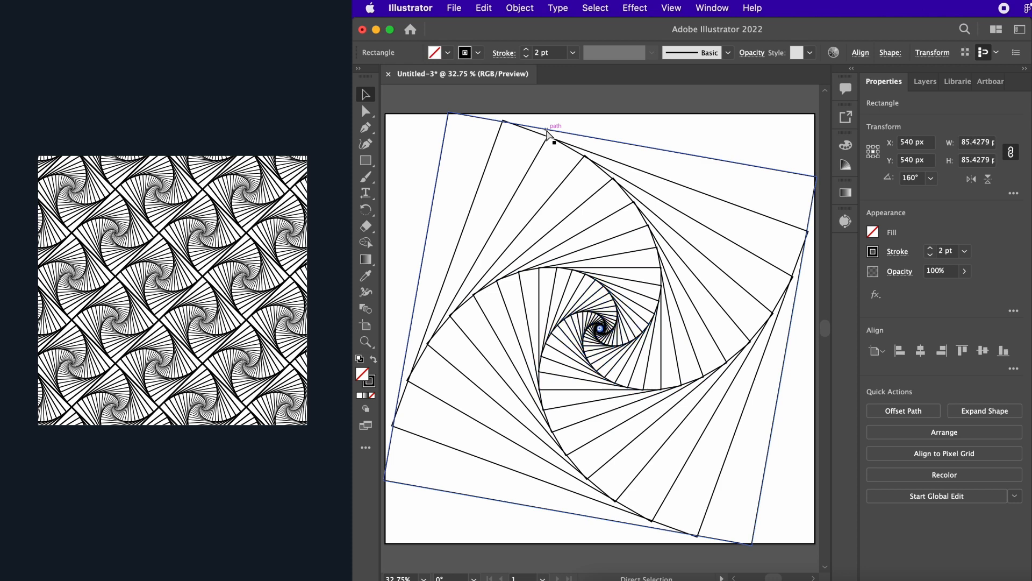
{"action": "key", "text": "super+d"}
{"action": "key", "text": "super+d"}
{"action": "key", "text": "super+d"}
{"action": "key", "text": "super+d"}
{"action": "key", "text": "super+d"}
{"action": "key", "text": "super+d"}
{"action": "key", "text": "super+d"}
{"action": "key", "text": "super+d"}
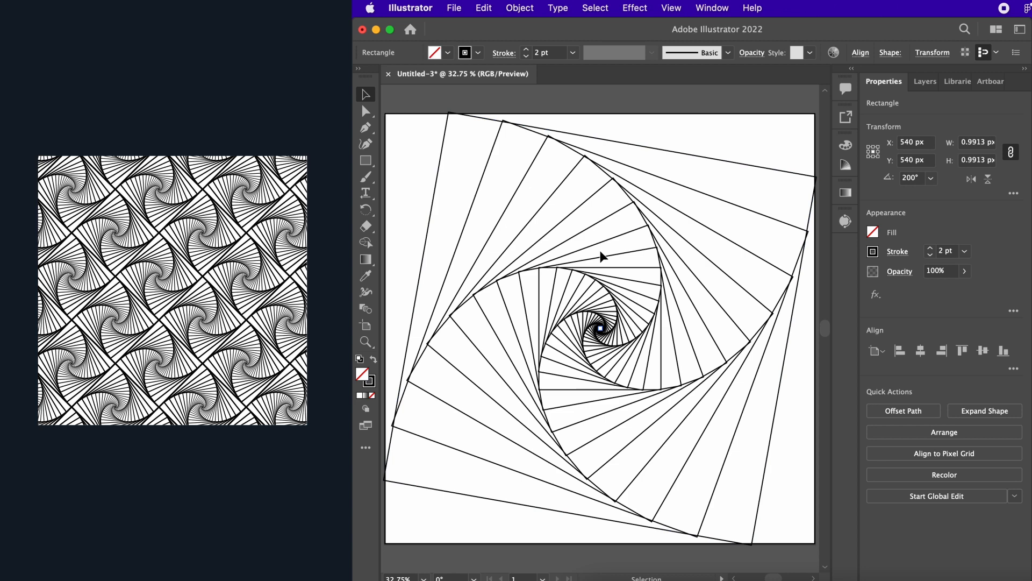
{"action": "left_click", "coordinate": [571, 101]}
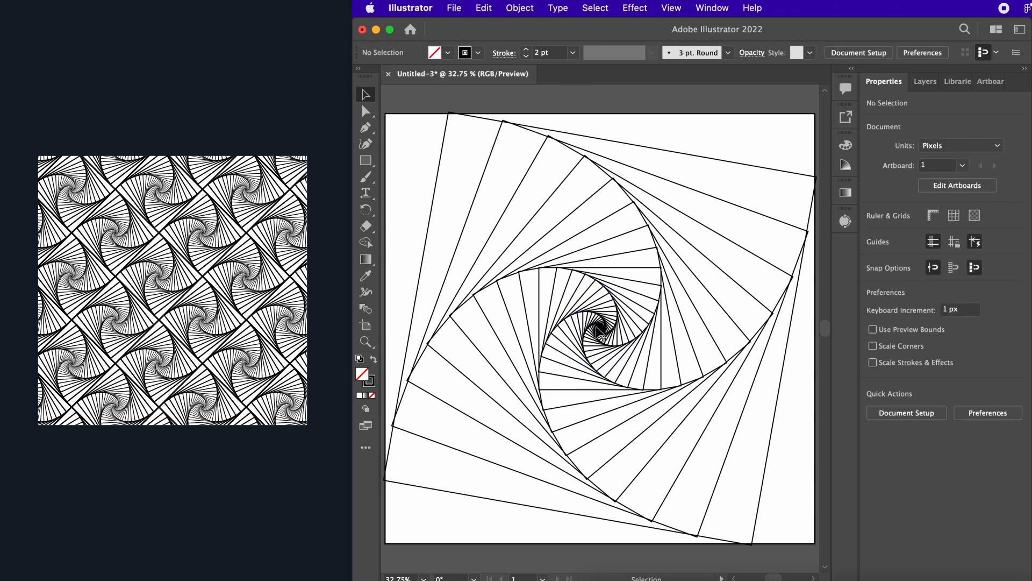
Step: Select all the nested squares, including the outer one, and combine them into a single group
{"action": "left_click", "coordinate": [924, 82]}
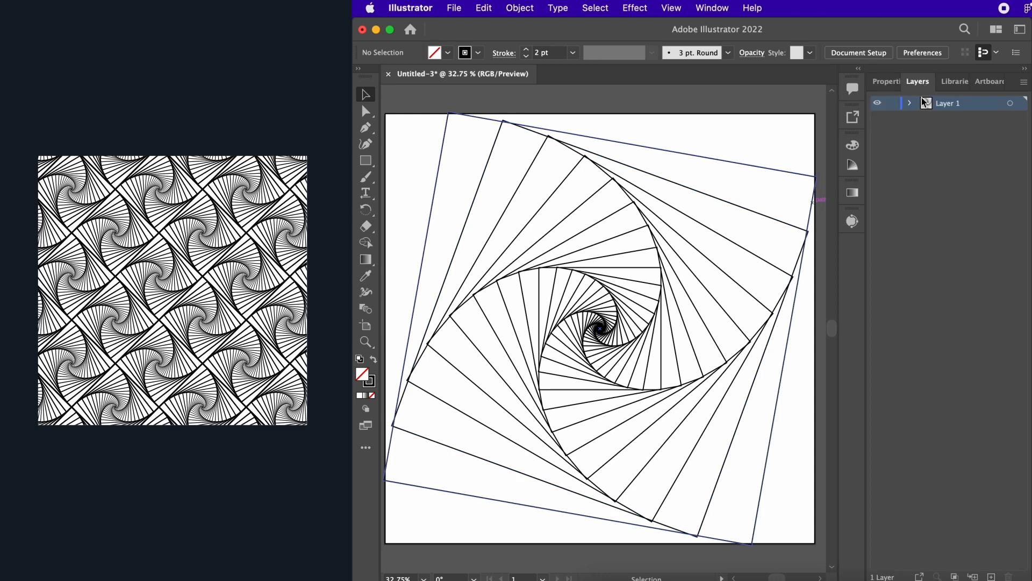
{"action": "left_click", "coordinate": [909, 103]}
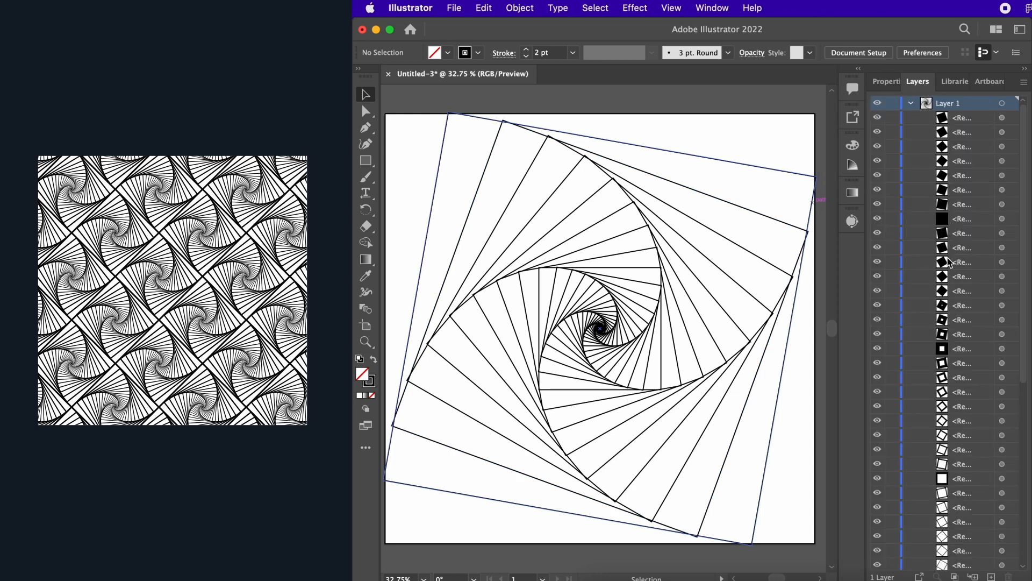
{"action": "scroll", "coordinate": [948, 261], "scroll_direction": "down", "scroll_amount": 2}
{"action": "scroll", "coordinate": [948, 259], "scroll_direction": "up", "scroll_amount": 1}
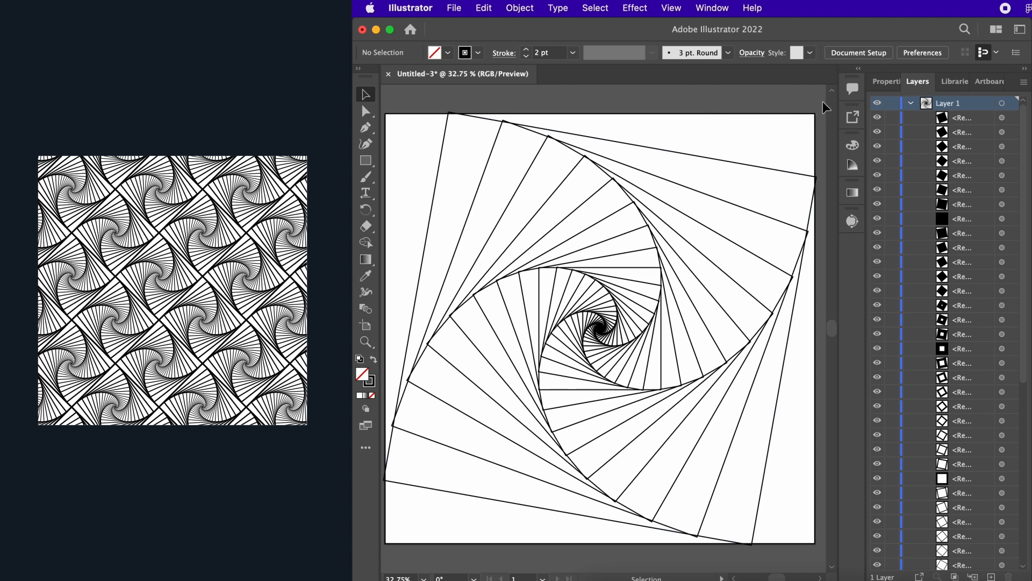
{"action": "left_click_drag", "start_coordinate": [818, 101], "coordinate": [464, 552]}
{"action": "key", "text": "a"}
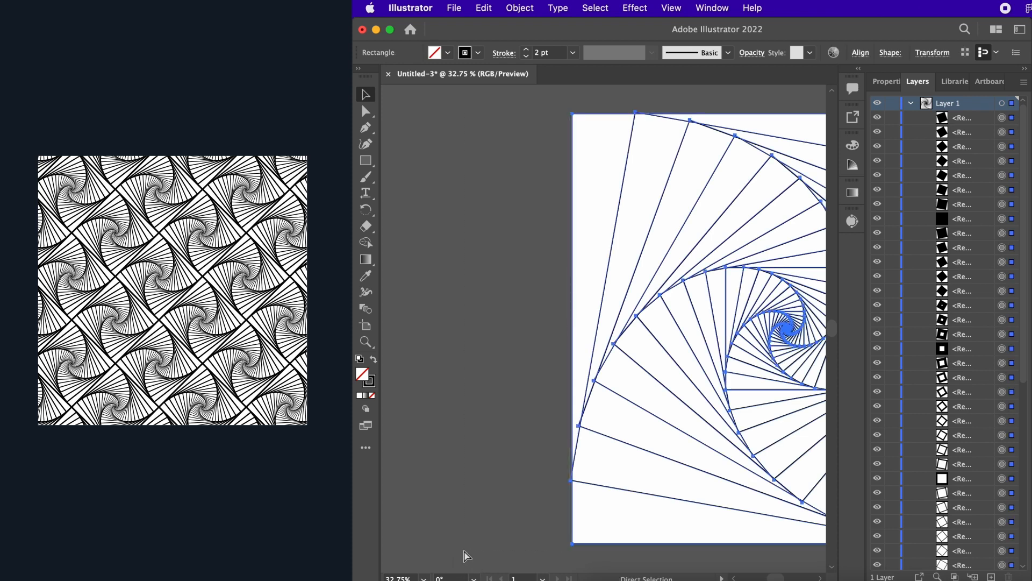
{"action": "key", "text": "v"}
{"action": "key", "text": "super+g"}
{"action": "key", "text": "super+0"}
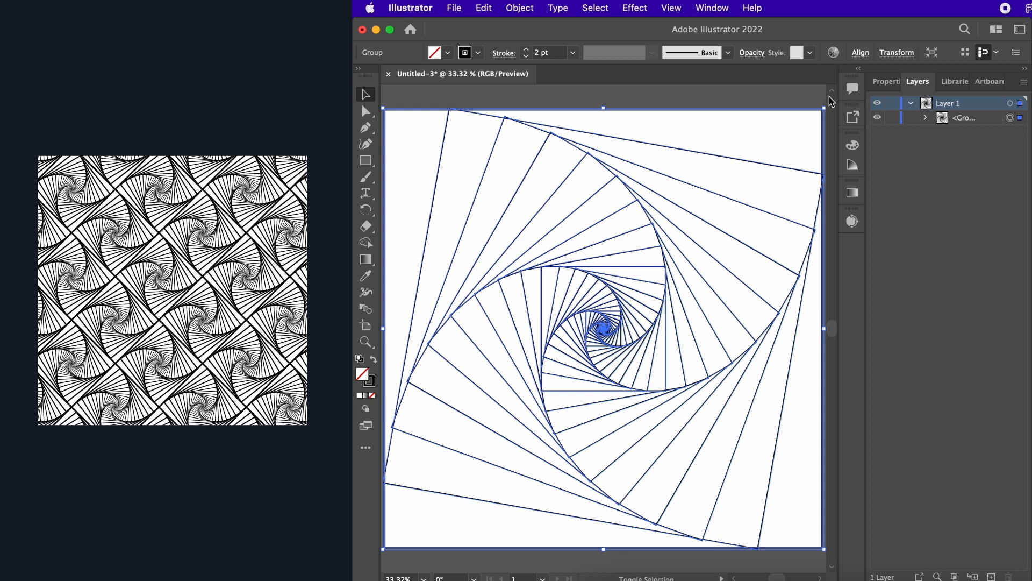
Step: Scale the spiral group down about its centre and rotate it 45° into a diamond about 337 px wide
{"action": "left_click_drag", "start_coordinate": [823, 110], "coordinate": [652, 269]}
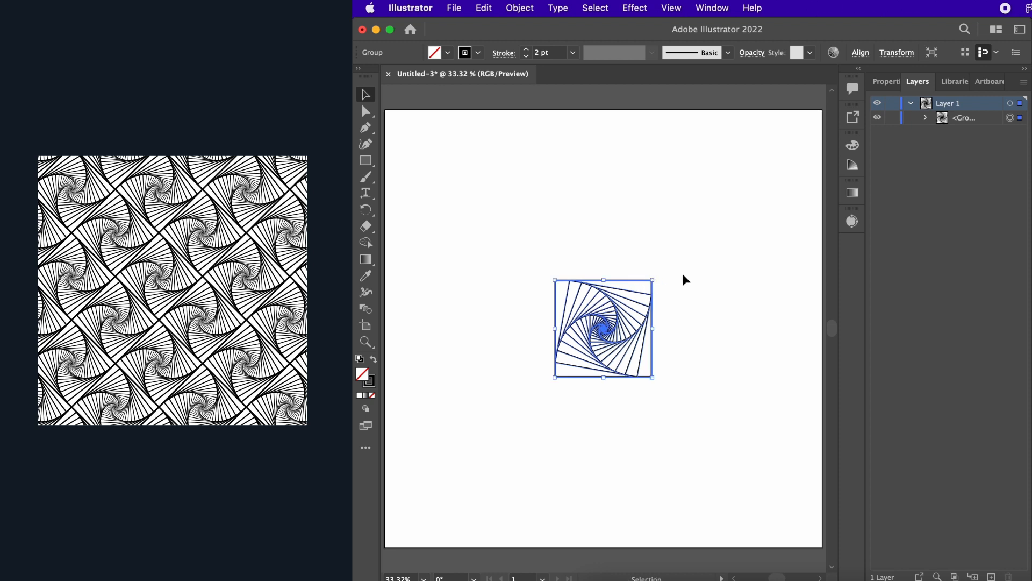
{"action": "left_click", "coordinate": [696, 274]}
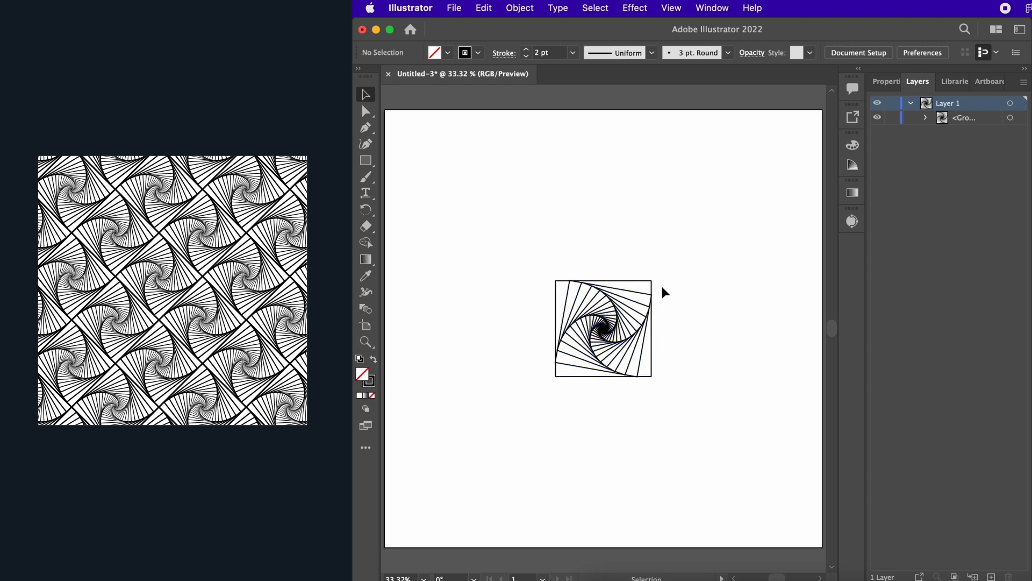
{"action": "left_click", "coordinate": [648, 295]}
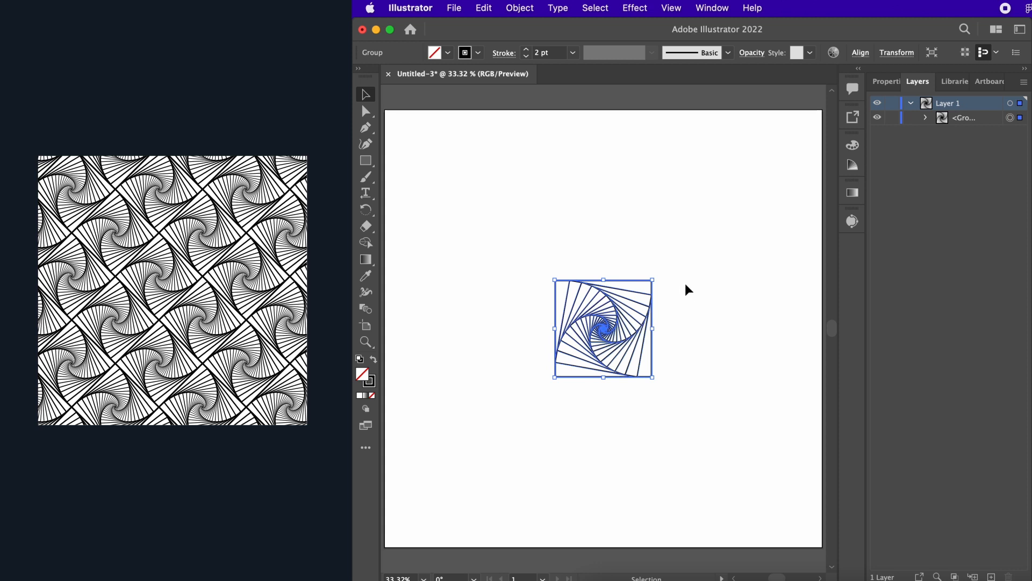
{"action": "left_click_drag", "start_coordinate": [659, 271], "coordinate": [710, 345]}
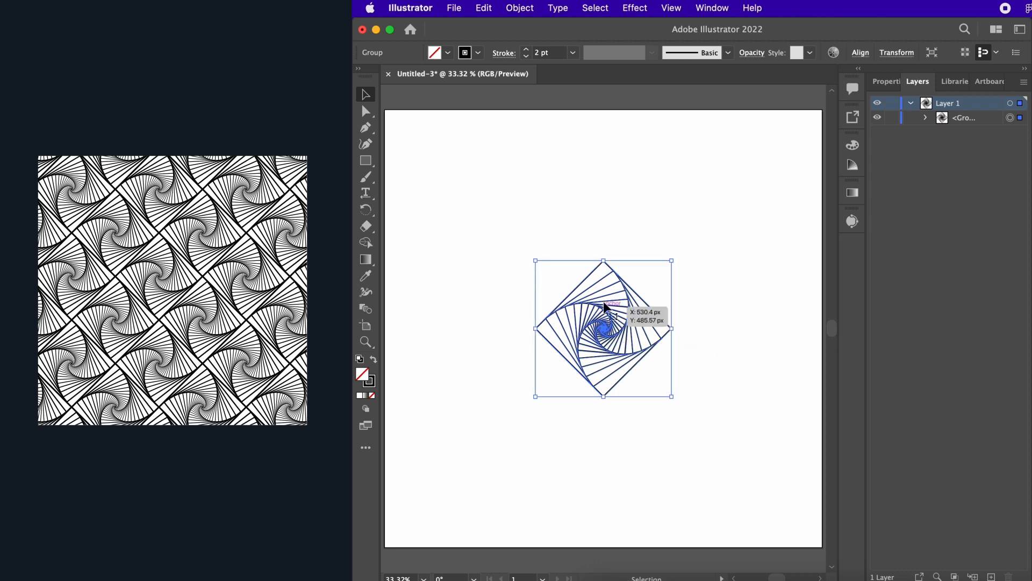
Step: Make a new pattern from the rotated diamond group, accept the notice, and bring the swatches fully into view
{"action": "left_click", "coordinate": [516, 11]}
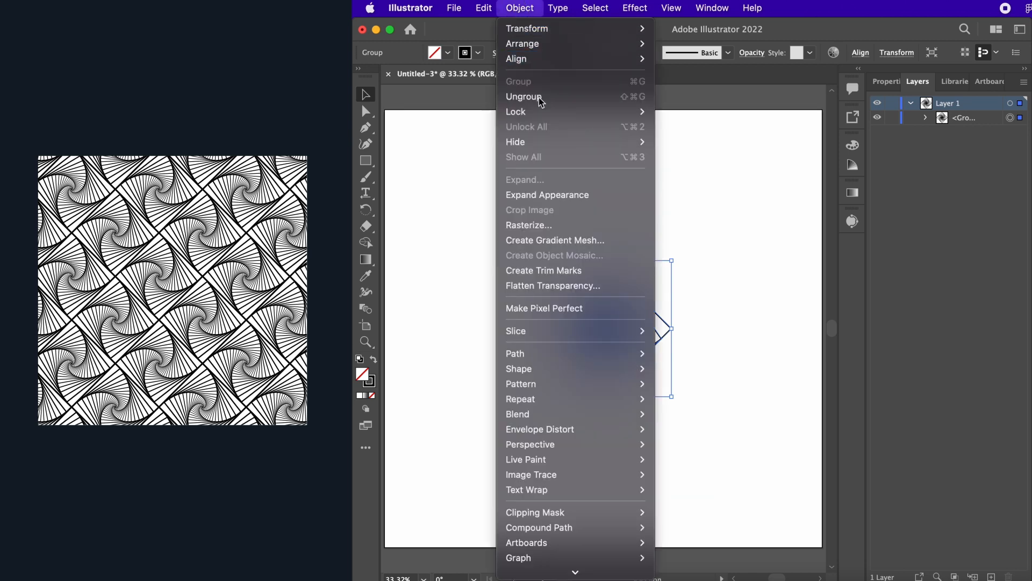
{"action": "mouse_move", "coordinate": [558, 382]}
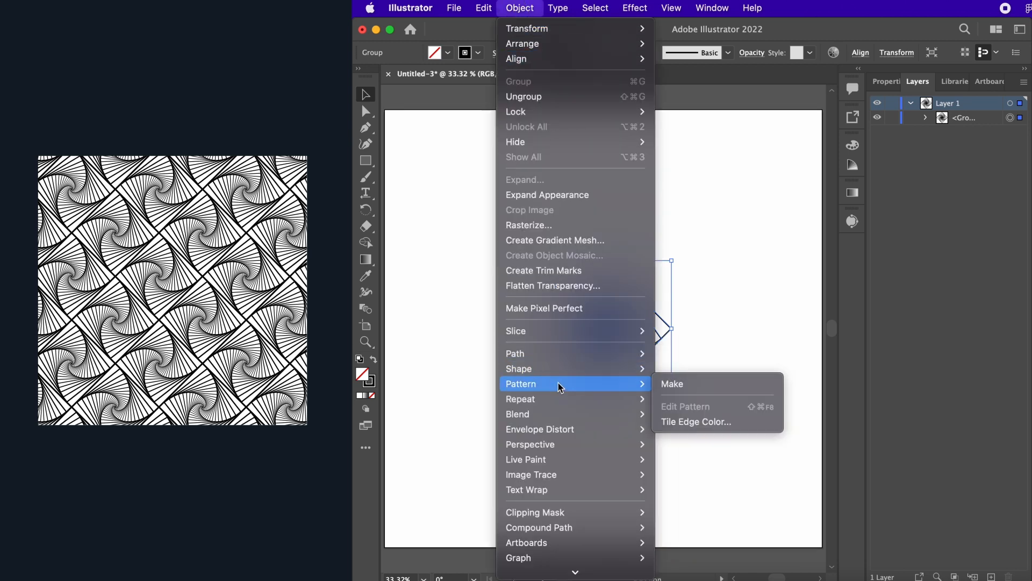
{"action": "left_click", "coordinate": [681, 383]}
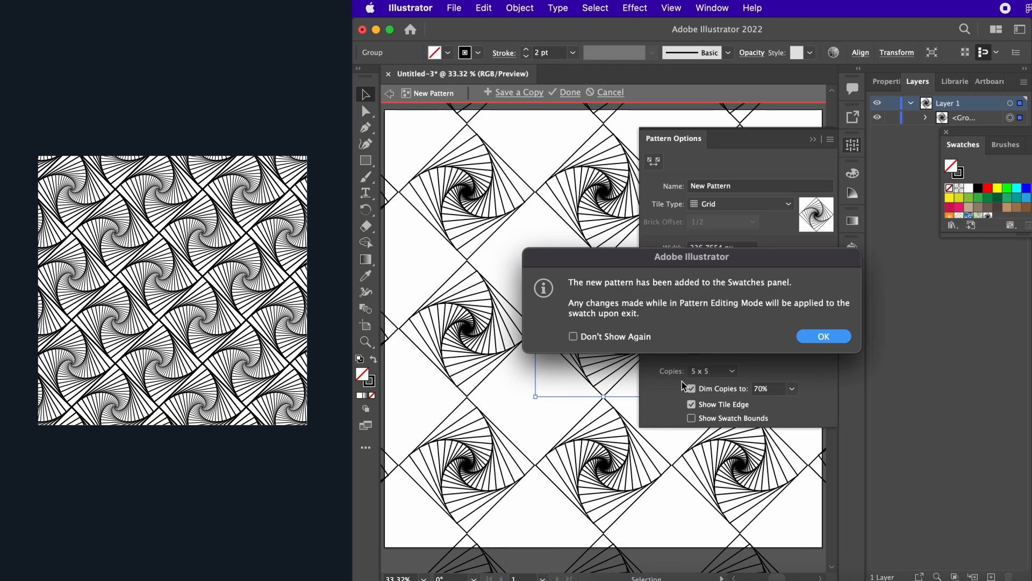
{"action": "left_click", "coordinate": [824, 337]}
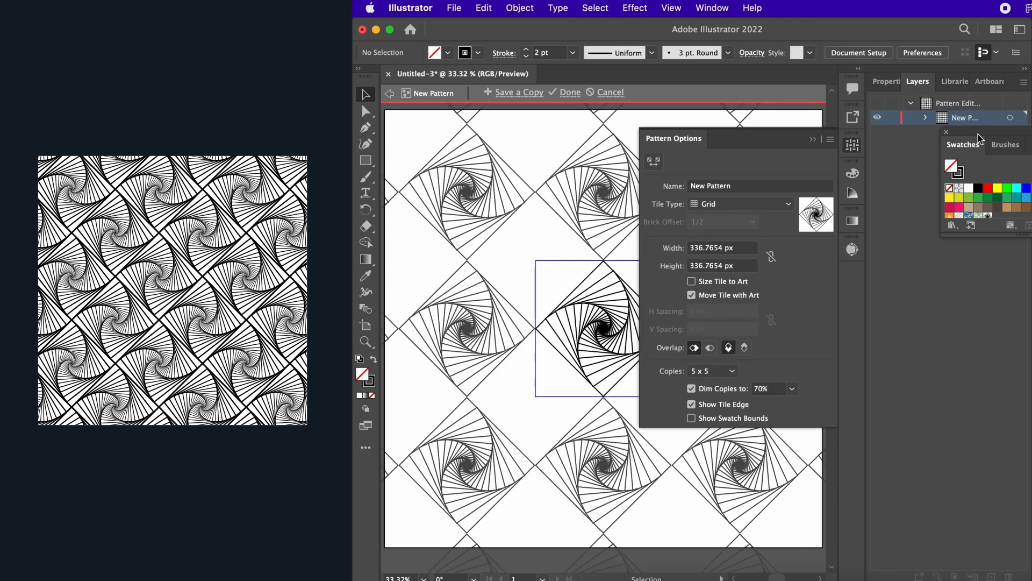
{"action": "left_click_drag", "start_coordinate": [977, 136], "coordinate": [895, 183]}
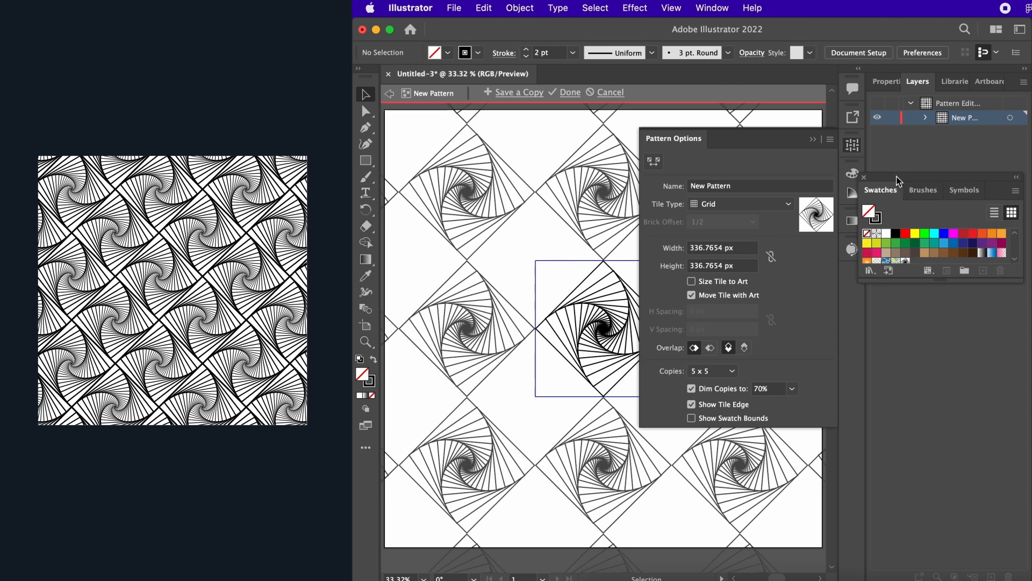
Step: Name the pattern "my new pattern" and set its tile type to Brick by Row
{"action": "left_click", "coordinate": [741, 189]}
{"action": "key", "text": "super+a"}
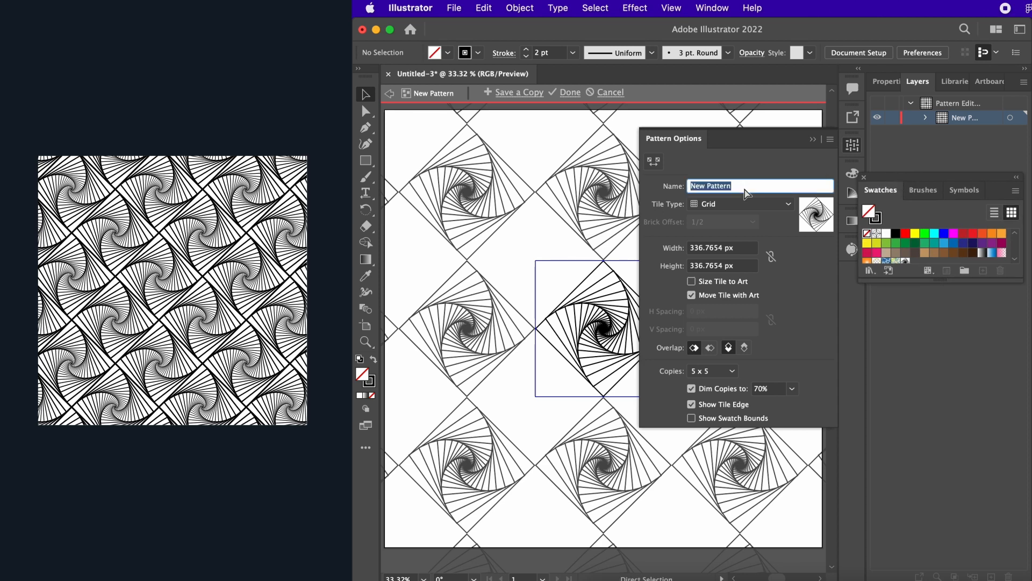
{"action": "type", "text": "my n"}
{"action": "key", "text": "Return"}
{"action": "left_click", "coordinate": [729, 205]}
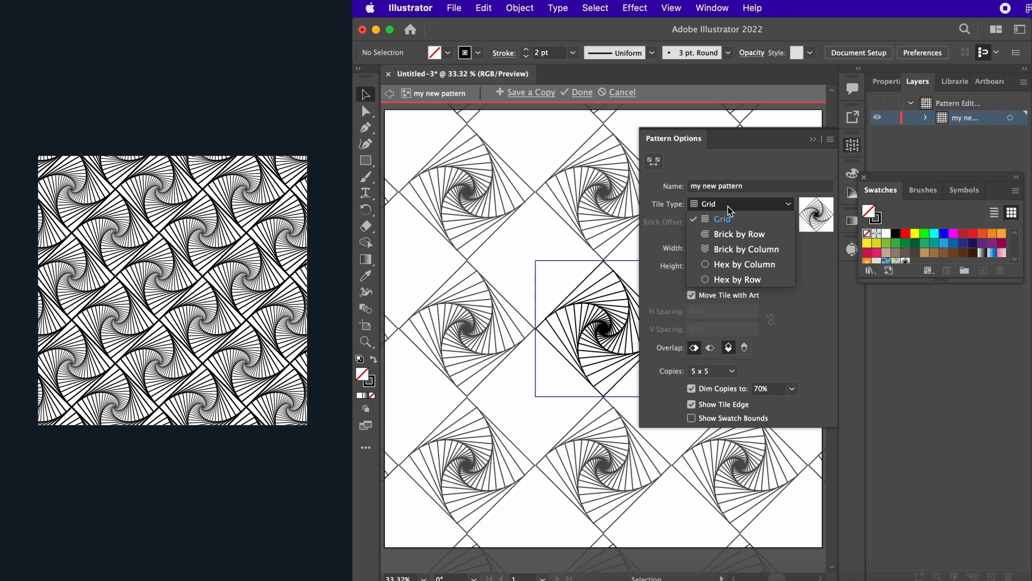
{"action": "left_click", "coordinate": [736, 235]}
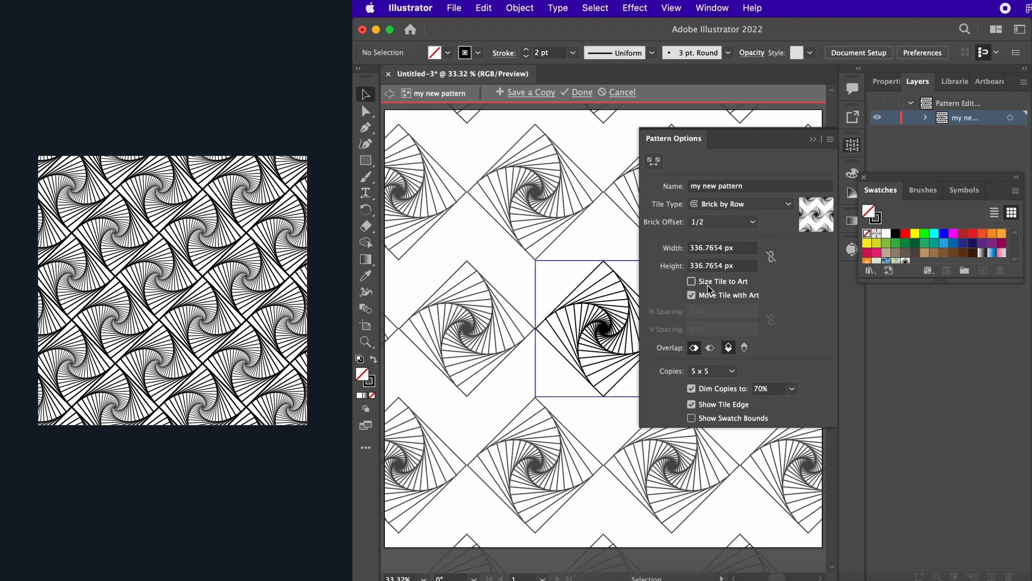
Step: Reduce the pattern tile's height to 170 px so the rows of diamonds move close together
{"action": "left_click", "coordinate": [704, 248]}
{"action": "left_click", "coordinate": [709, 266]}
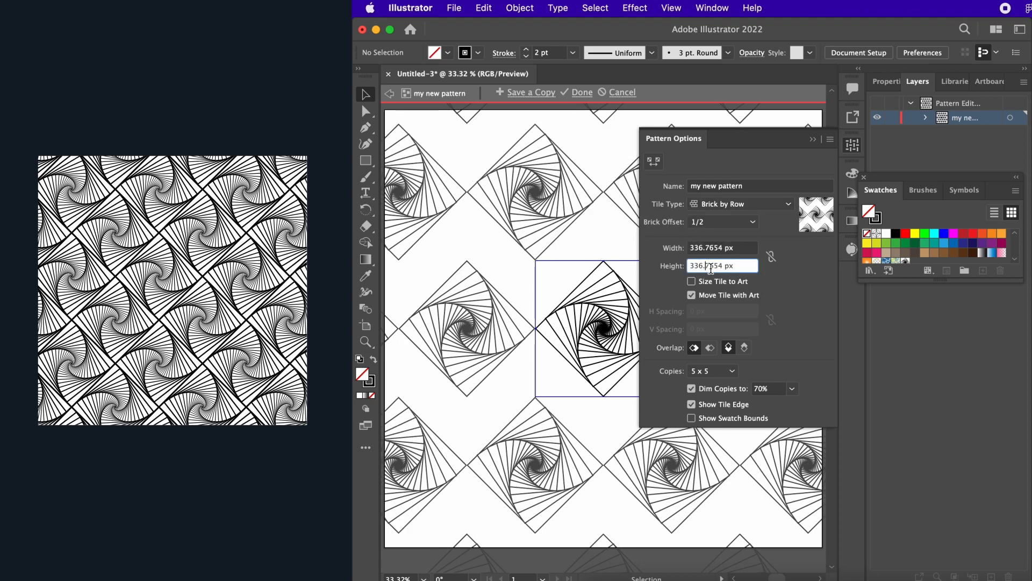
{"action": "key", "text": "shift+Down"}
{"action": "key", "text": "shift+Down"}
{"action": "key", "text": "shift+Down"}
{"action": "key", "text": "shift+Down"}
{"action": "key", "text": "shift+Down"}
{"action": "key", "text": "shift+Down"}
{"action": "key", "text": "shift+Down"}
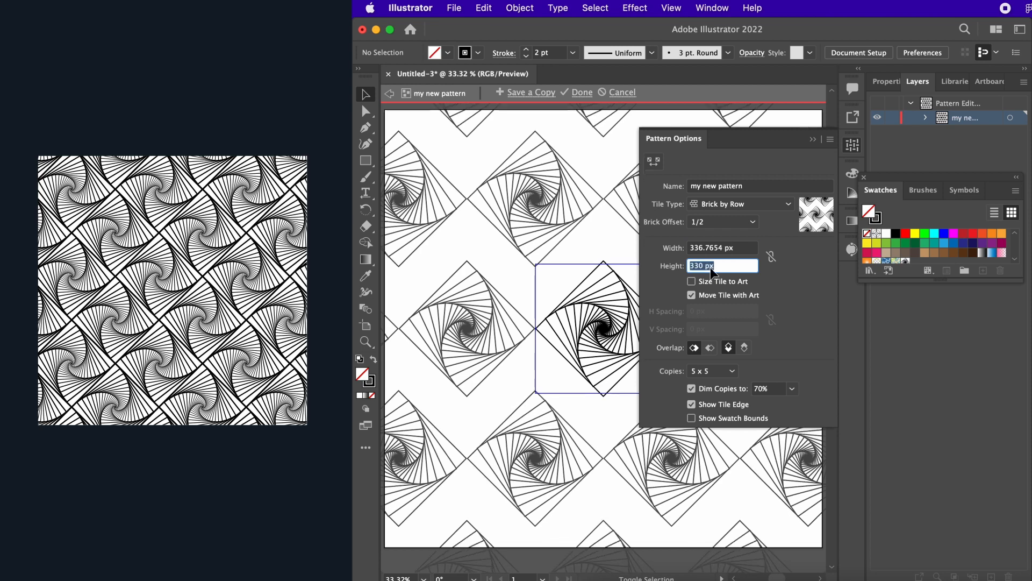
{"action": "key", "text": "shift+Down"}
{"action": "key", "text": "shift+Down"}
{"action": "key", "text": "shift+Down"}
{"action": "key", "text": "shift+Down"}
{"action": "key", "text": "shift+Down"}
{"action": "key", "text": "shift+Down"}
{"action": "key", "text": "shift+Down"}
{"action": "key", "text": "shift+Down"}
{"action": "key", "text": "shift+Down"}
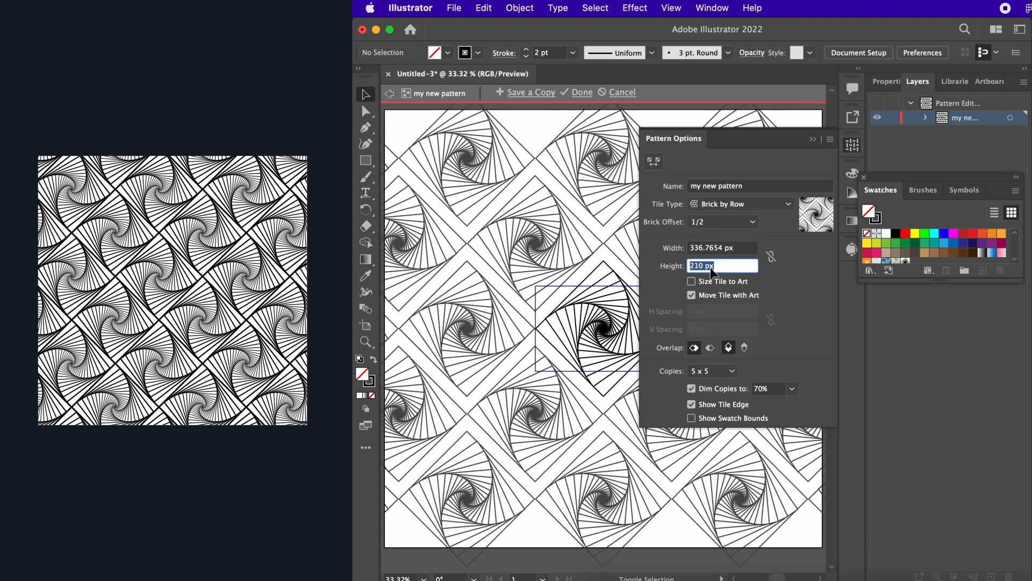
{"action": "key", "text": "shift+Down"}
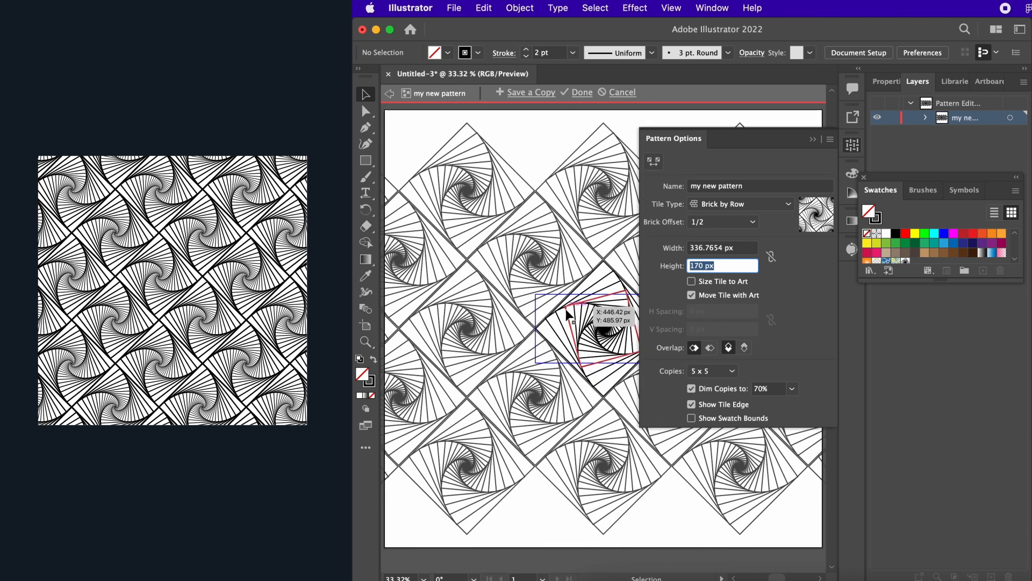
Step: Fine-tune the pattern tile's height to 168 px so the edges of neighbouring diamonds overlap
{"action": "scroll", "coordinate": [530, 327], "scroll_direction": "up", "scroll_amount": 5}
{"action": "scroll", "coordinate": [531, 327], "scroll_direction": "up", "scroll_amount": 5}
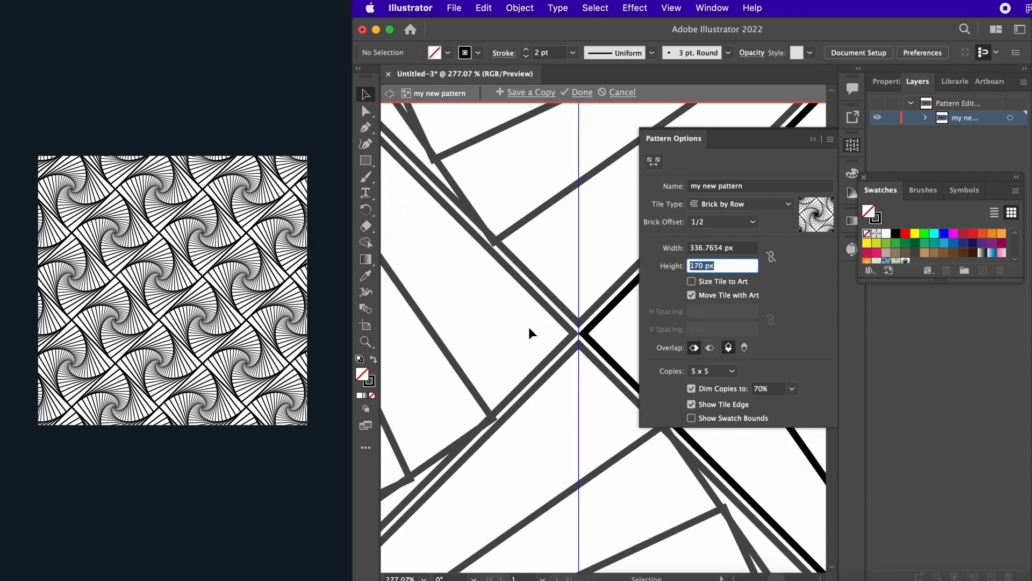
{"action": "key", "text": "Down"}
{"action": "key", "text": "Down"}
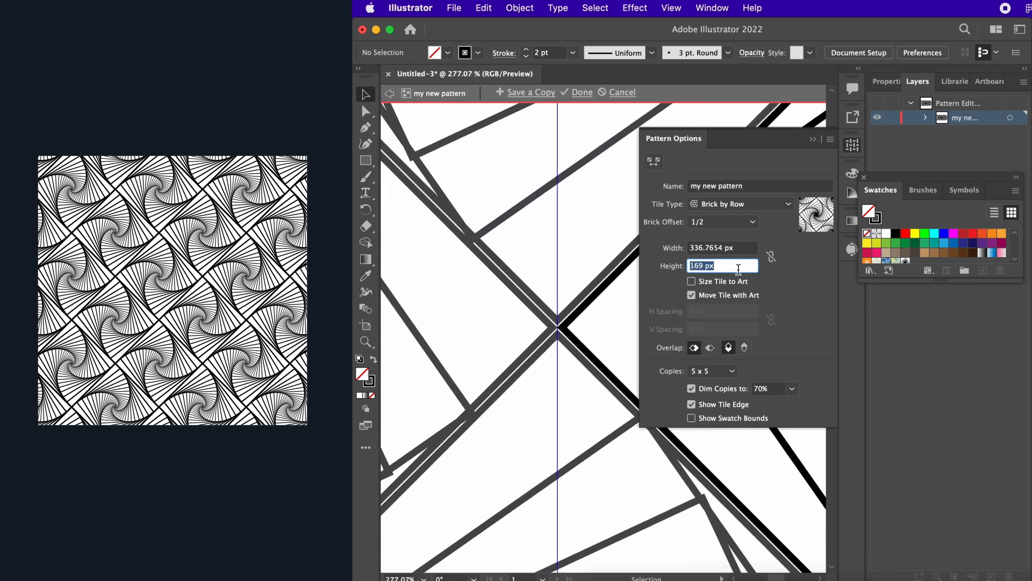
{"action": "key", "text": "Down"}
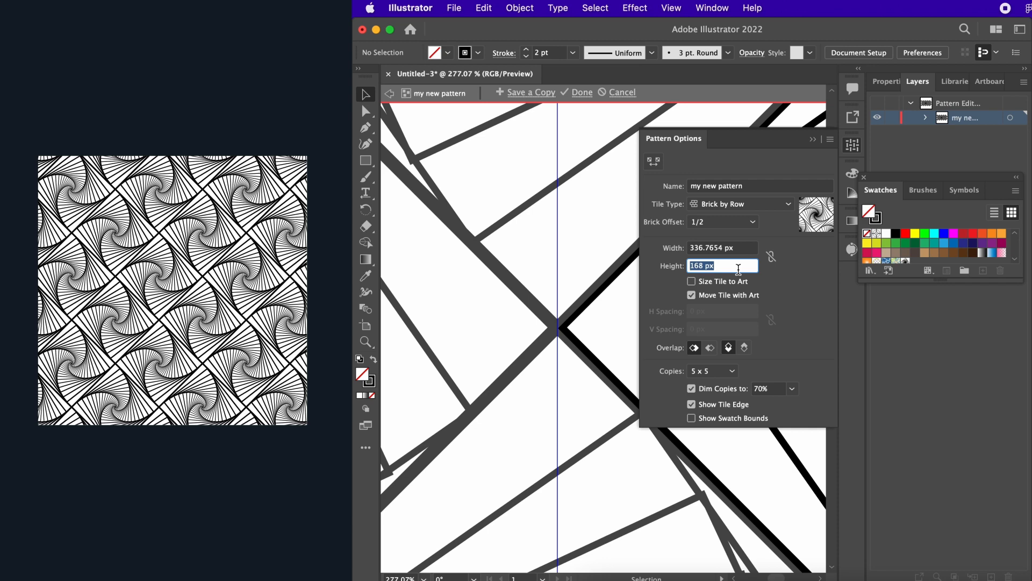
{"action": "left_click", "coordinate": [784, 268]}
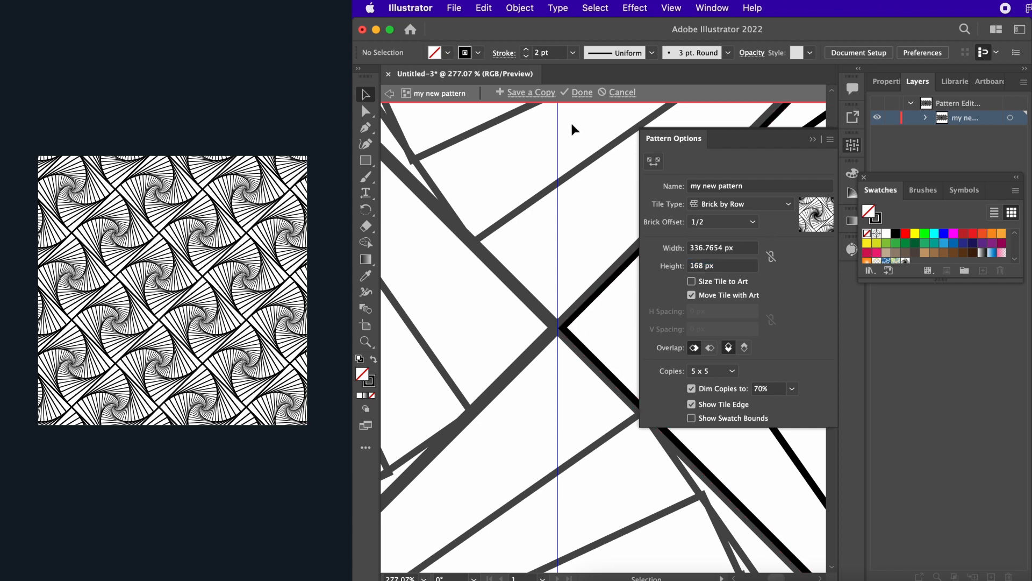
Step: Finish editing the pattern and delete the original diamond group from the artboard
{"action": "left_click", "coordinate": [583, 97]}
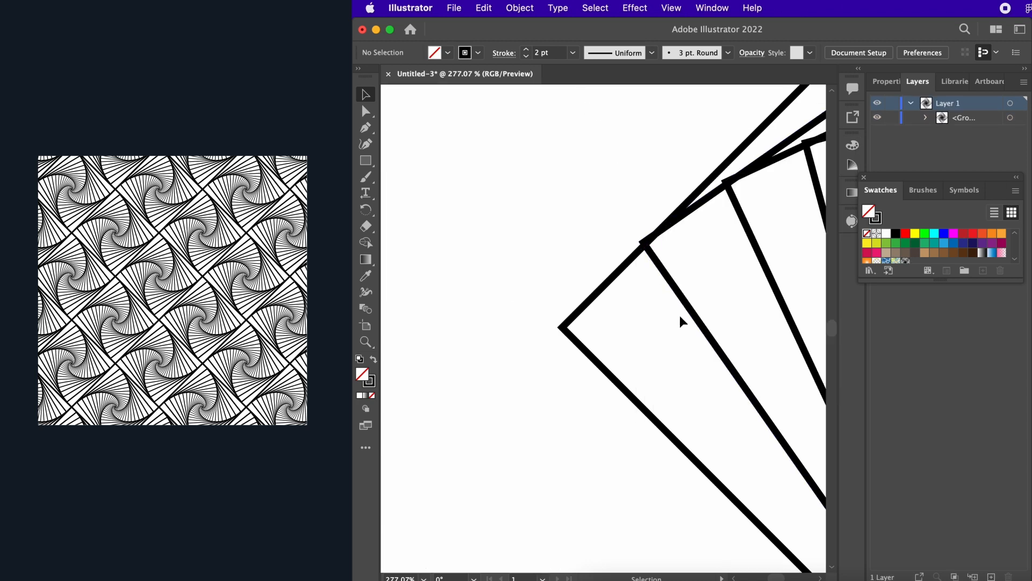
{"action": "scroll", "coordinate": [680, 315], "scroll_direction": "down", "scroll_amount": 5}
{"action": "scroll", "coordinate": [679, 315], "scroll_direction": "down", "scroll_amount": 4}
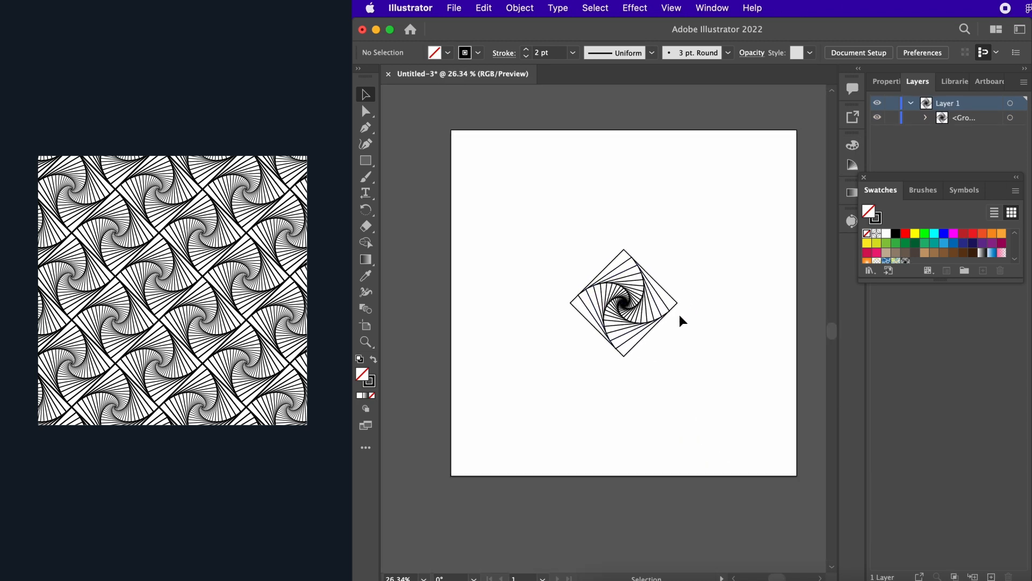
{"action": "left_click", "coordinate": [673, 199]}
{"action": "left_click_drag", "start_coordinate": [673, 199], "coordinate": [552, 364]}
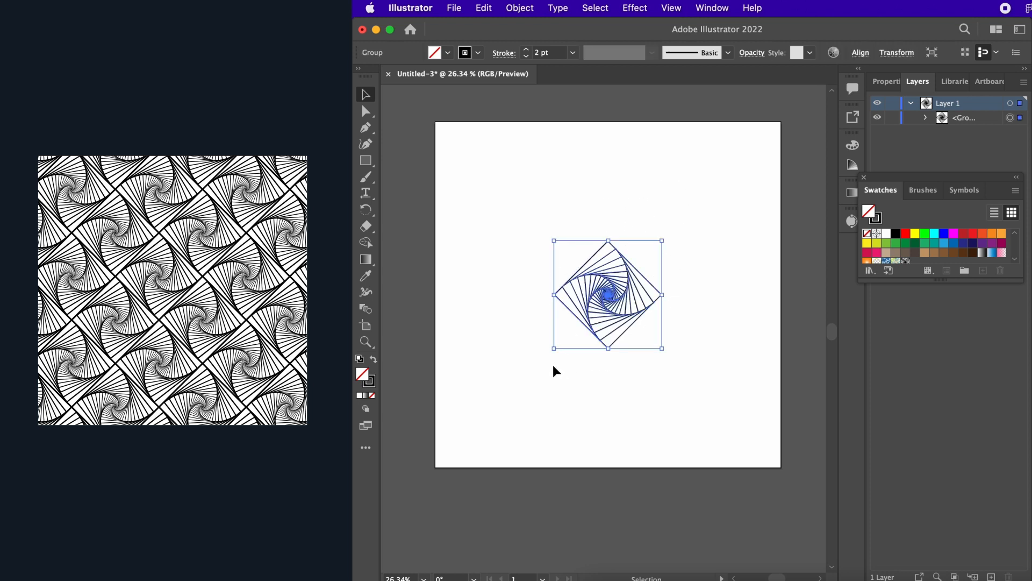
{"action": "key", "text": "Delete"}
Step: Draw a rectangle covering the whole artboard, fill it with the "my new pattern" swatch, and deselect it
{"action": "left_click", "coordinate": [366, 162]}
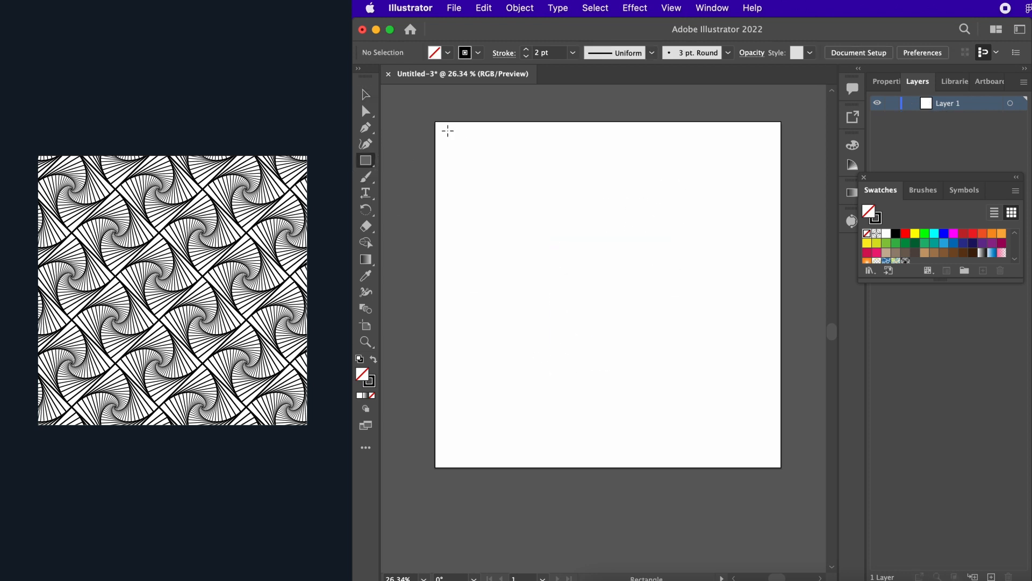
{"action": "left_click_drag", "start_coordinate": [436, 123], "coordinate": [776, 464]}
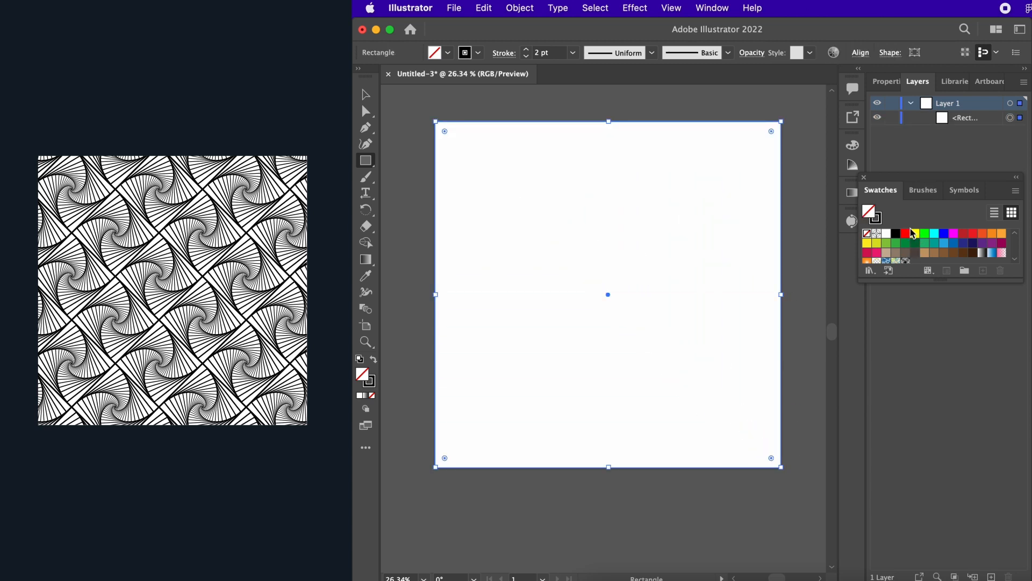
{"action": "left_click", "coordinate": [705, 8]}
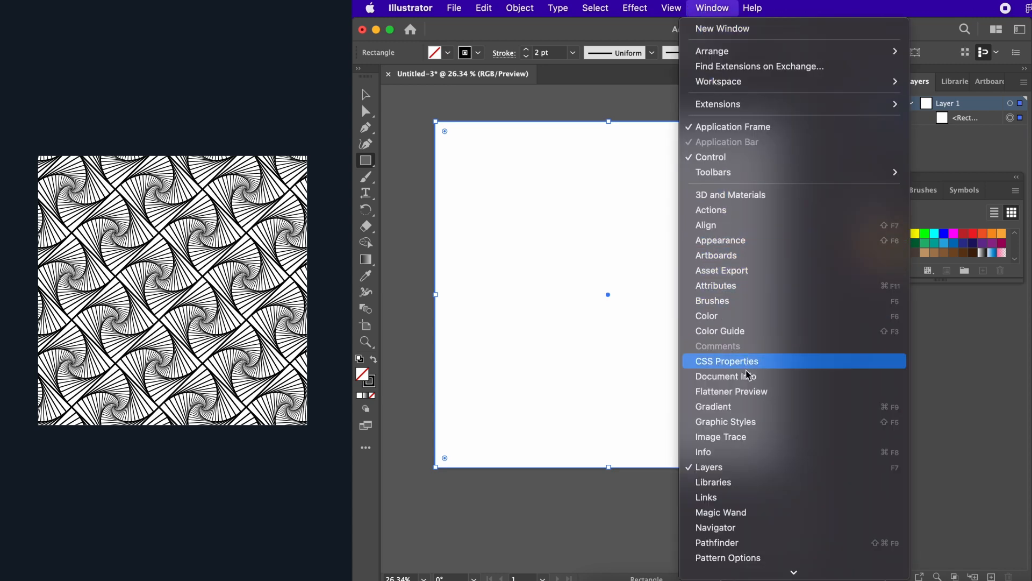
{"action": "scroll", "coordinate": [751, 417], "scroll_direction": "down", "scroll_amount": 8}
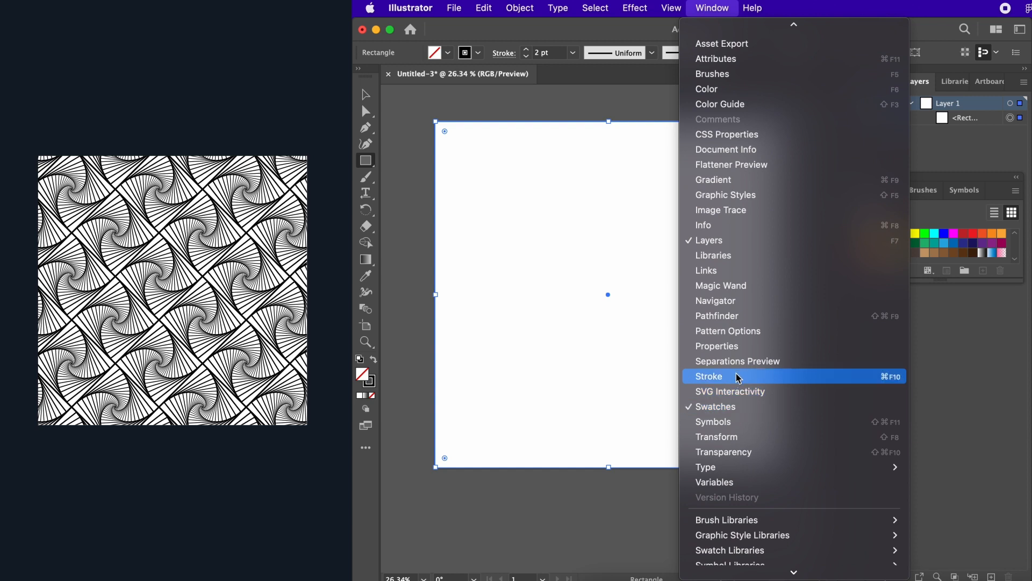
{"action": "left_click", "coordinate": [727, 412]}
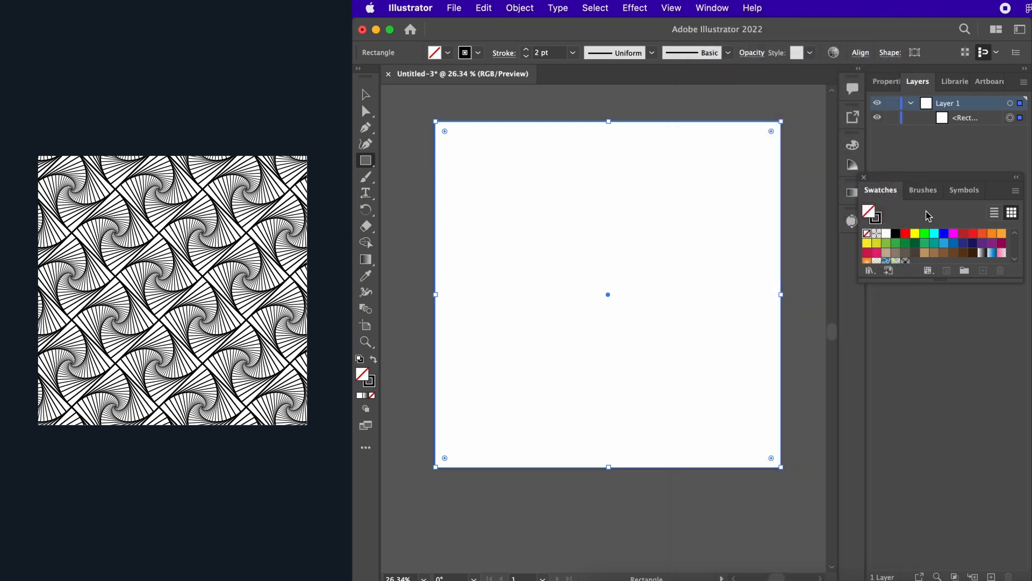
{"action": "left_click", "coordinate": [1015, 259]}
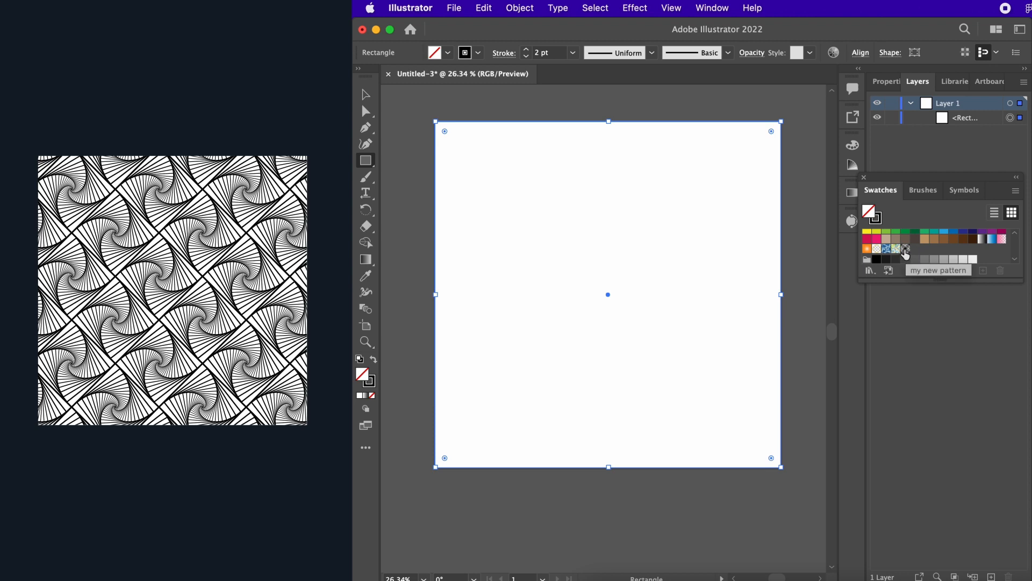
{"action": "left_click", "coordinate": [905, 249]}
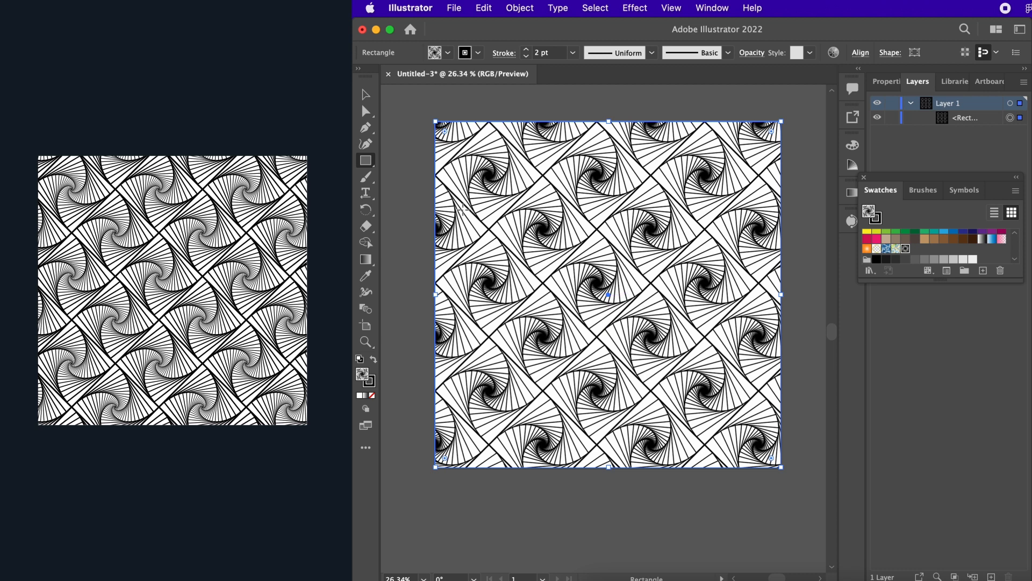
{"action": "left_click", "coordinate": [367, 98]}
{"action": "left_click", "coordinate": [418, 132]}
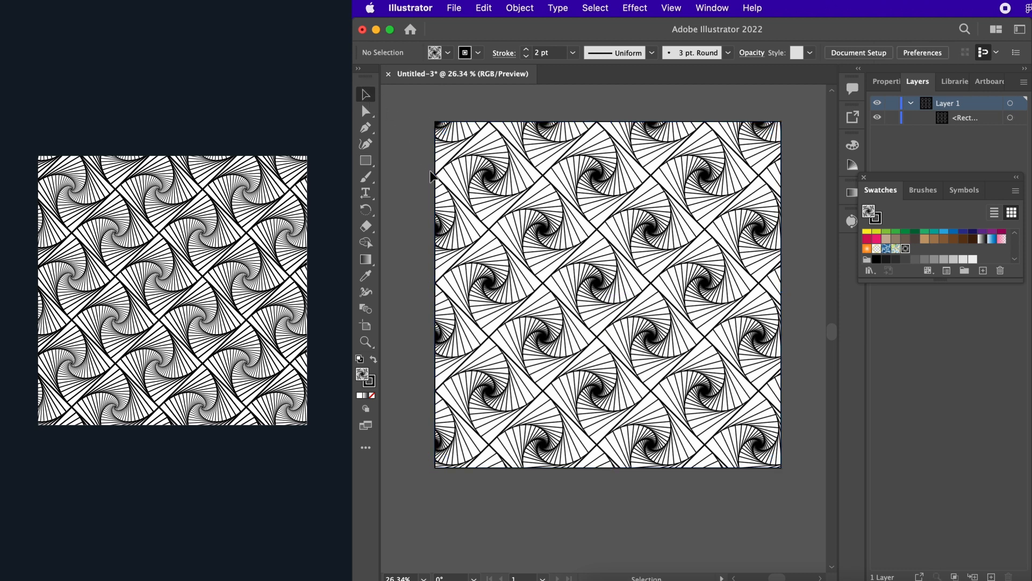